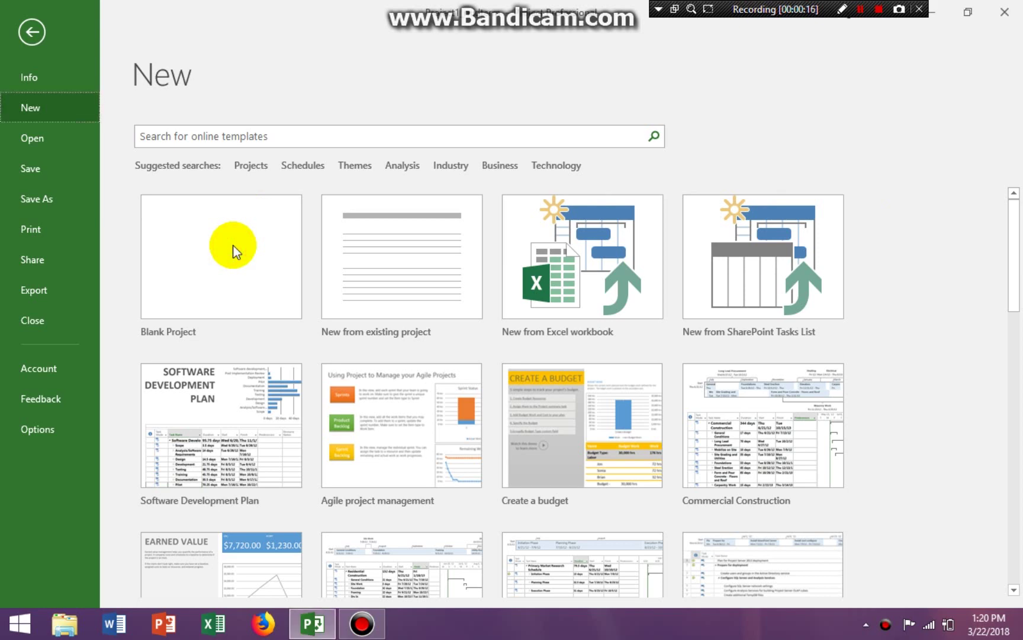
Step: Create a blank project and set the default mode for its new tasks to Auto Scheduled
left_click(183, 215)
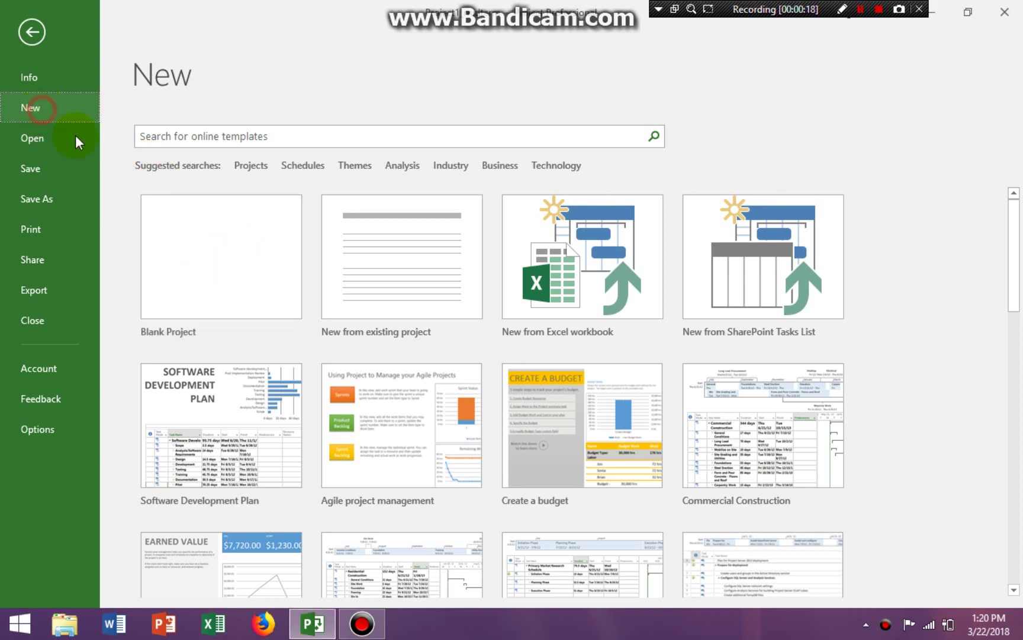
left_click(224, 276)
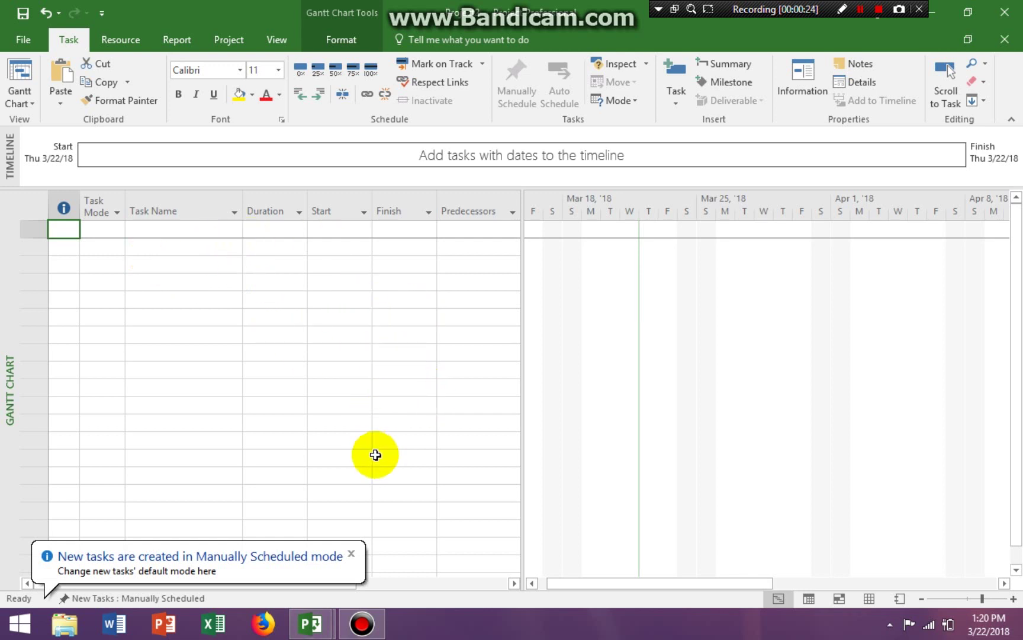
left_click(65, 594)
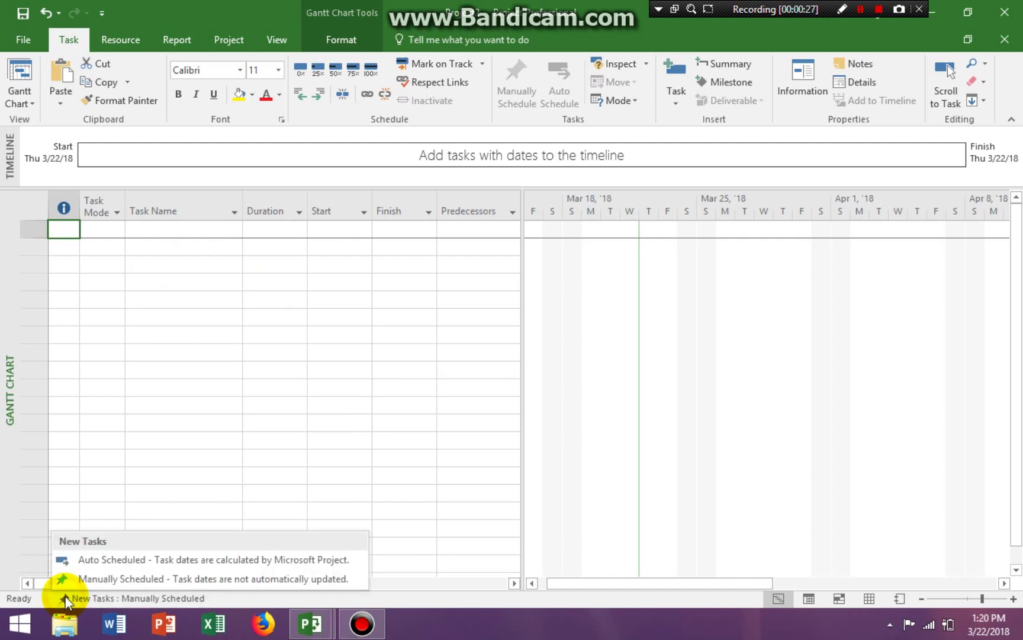
left_click(85, 560)
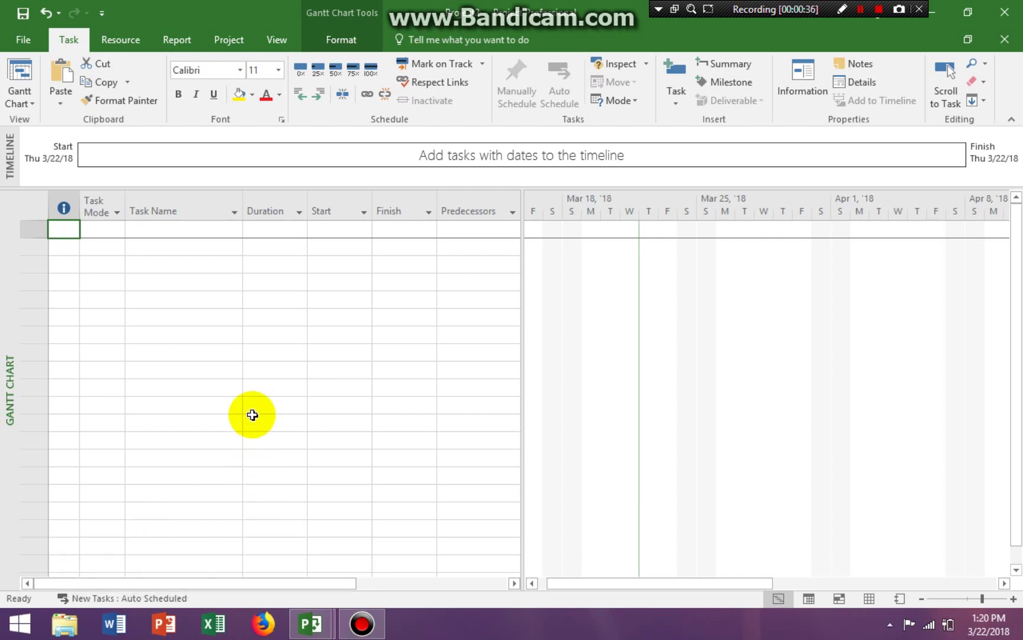
Step: Set the project's start date to 7/2/2018 in the project information and return to the Gantt chart
left_click(25, 38)
left_click(740, 146)
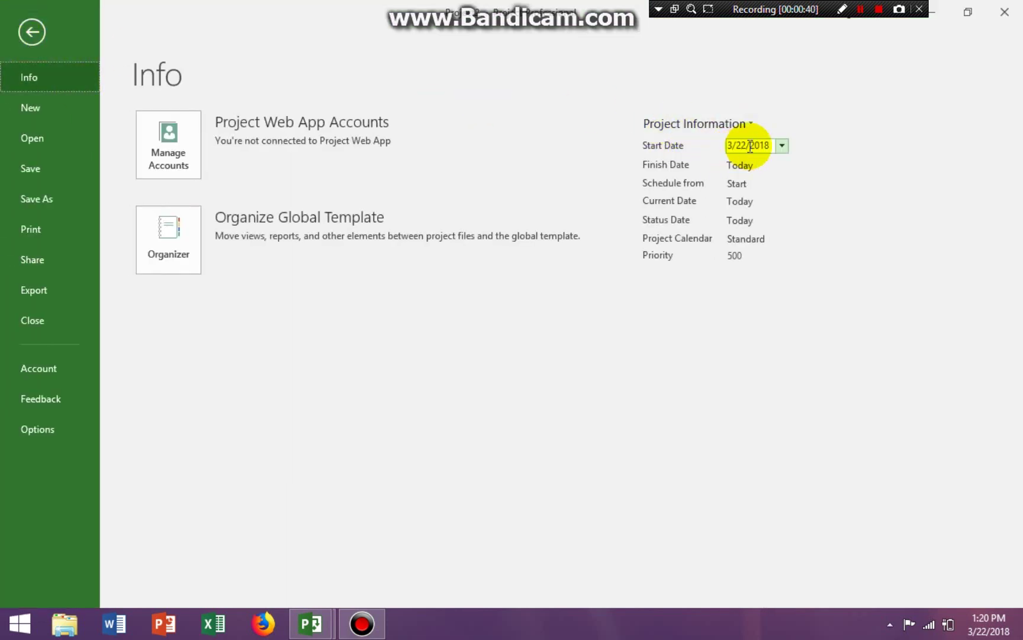
left_click(783, 148)
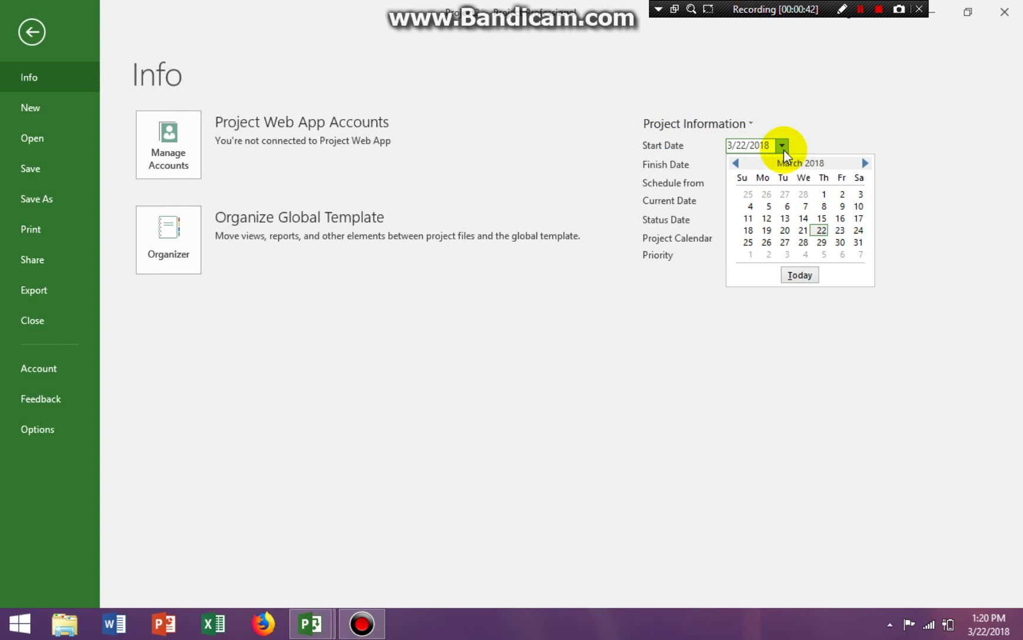
left_click(864, 163)
left_click(864, 163)
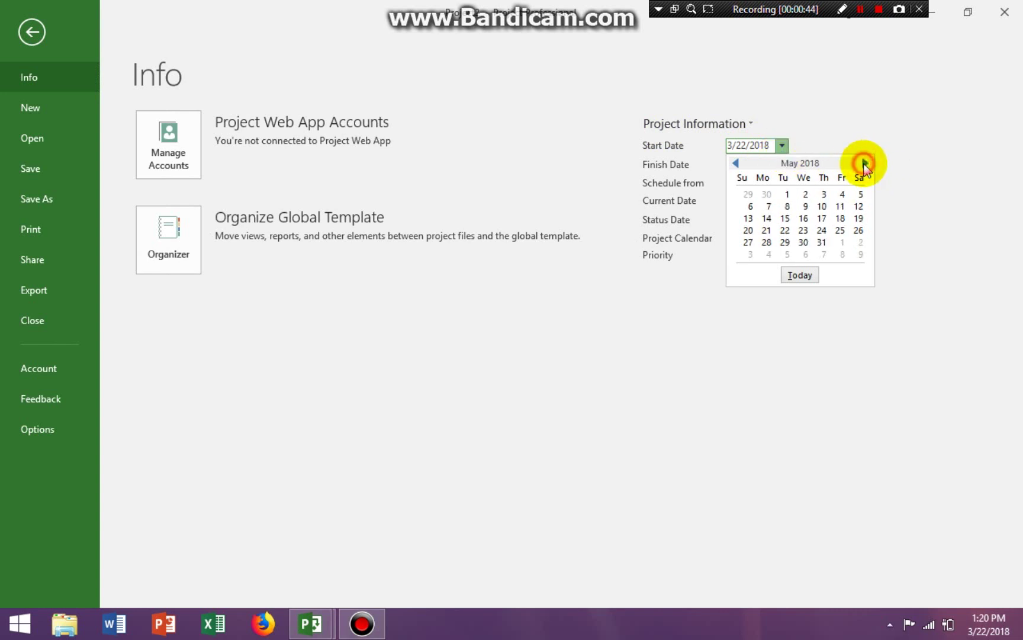
left_click(864, 162)
left_click(864, 163)
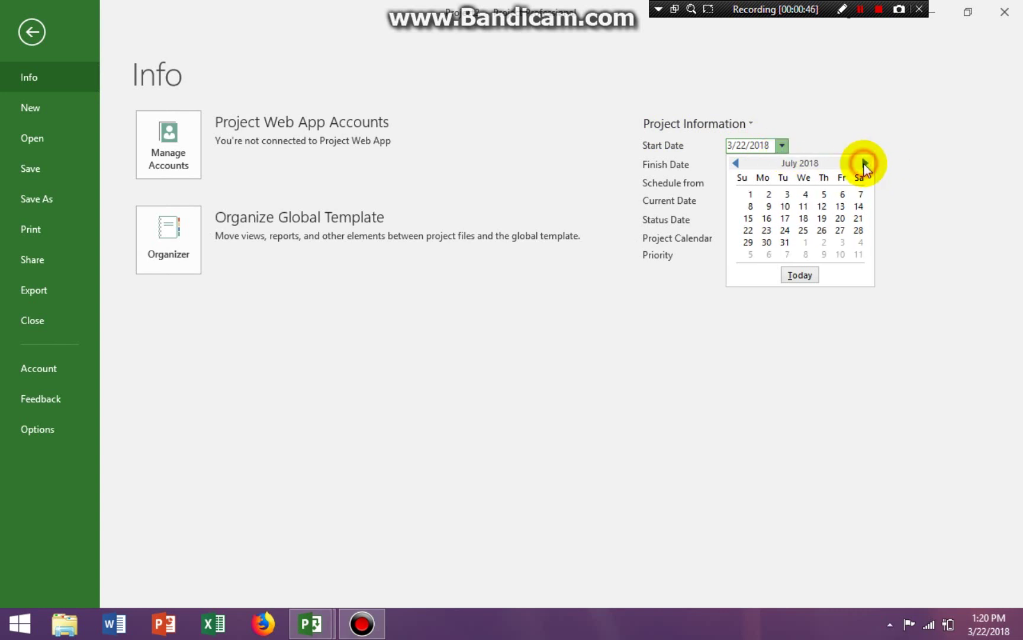
left_click(769, 195)
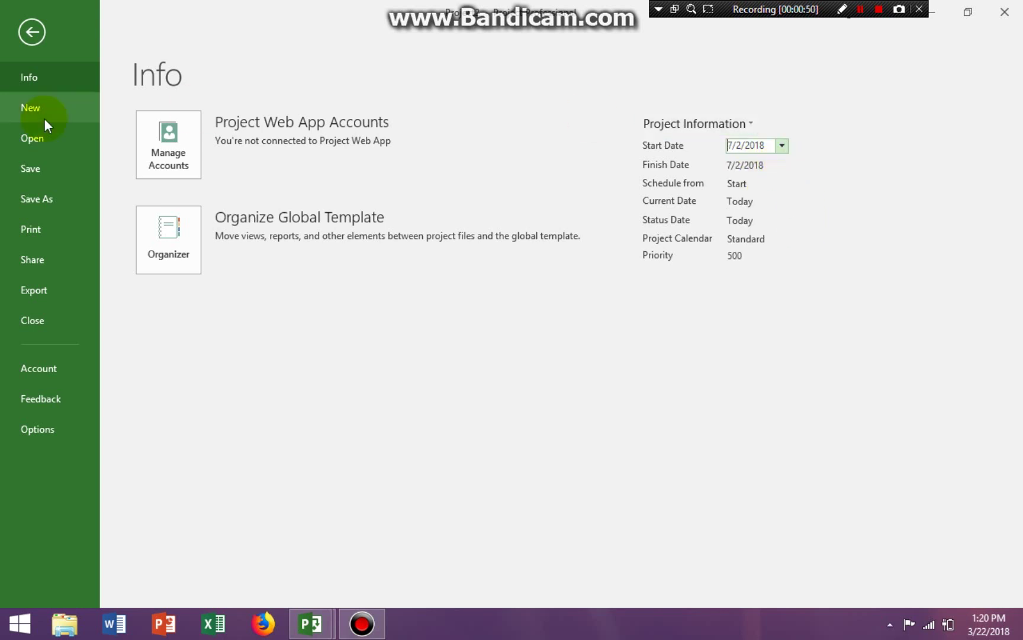
left_click(29, 34)
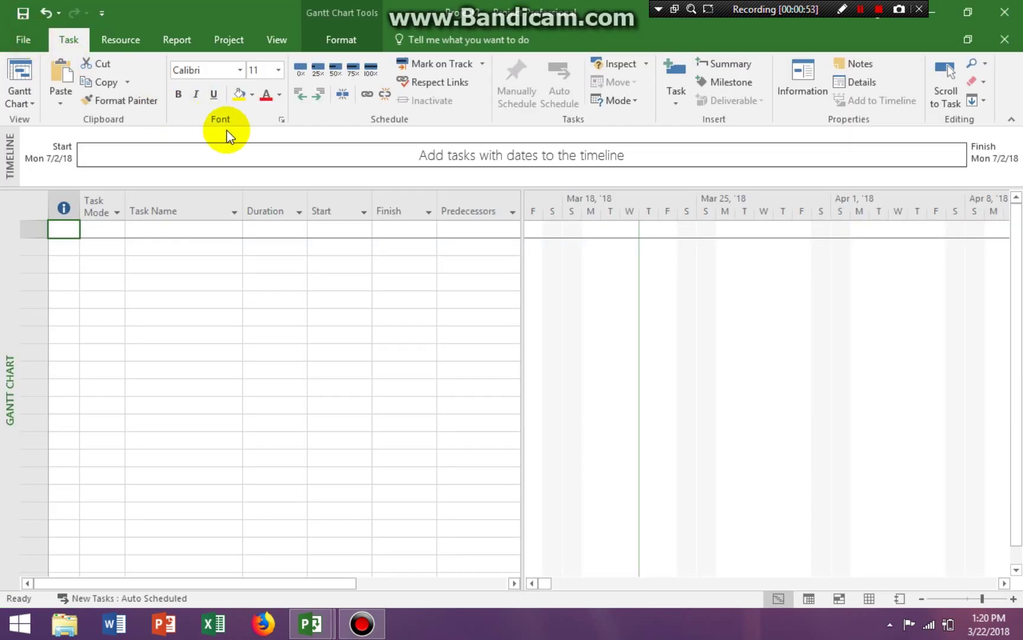
Step: Check the project's start date in the Project Information dialog and accept it as it is
left_click(229, 40)
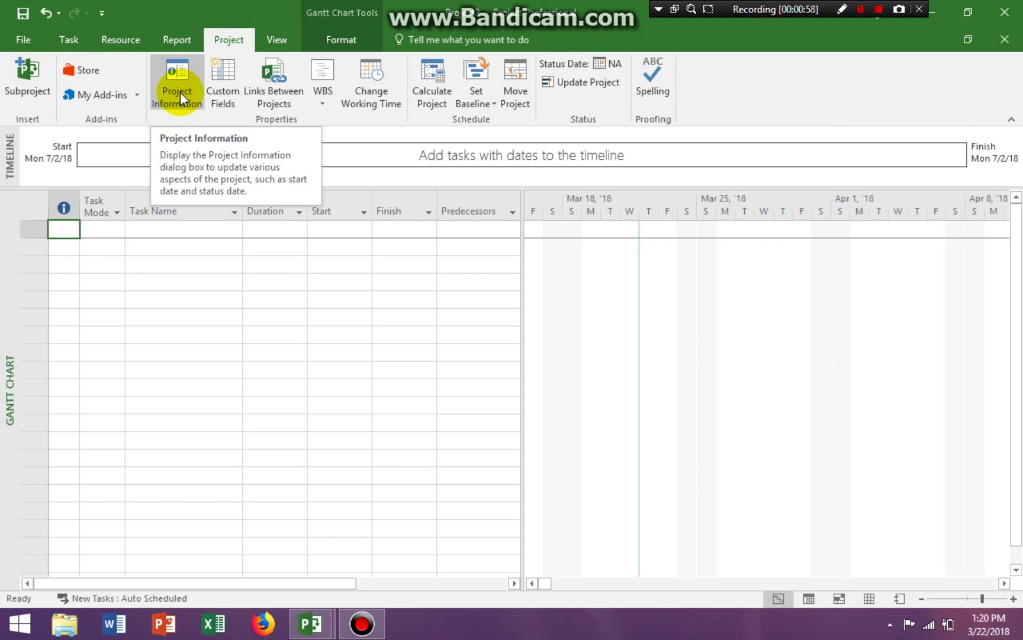
left_click(180, 91)
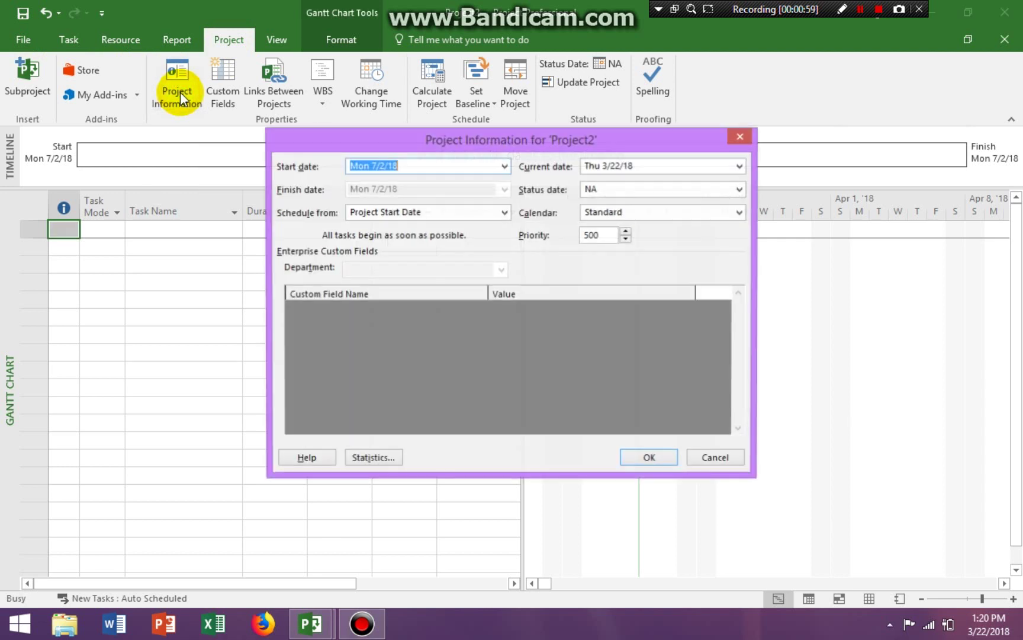
left_click(505, 166)
left_click(477, 165)
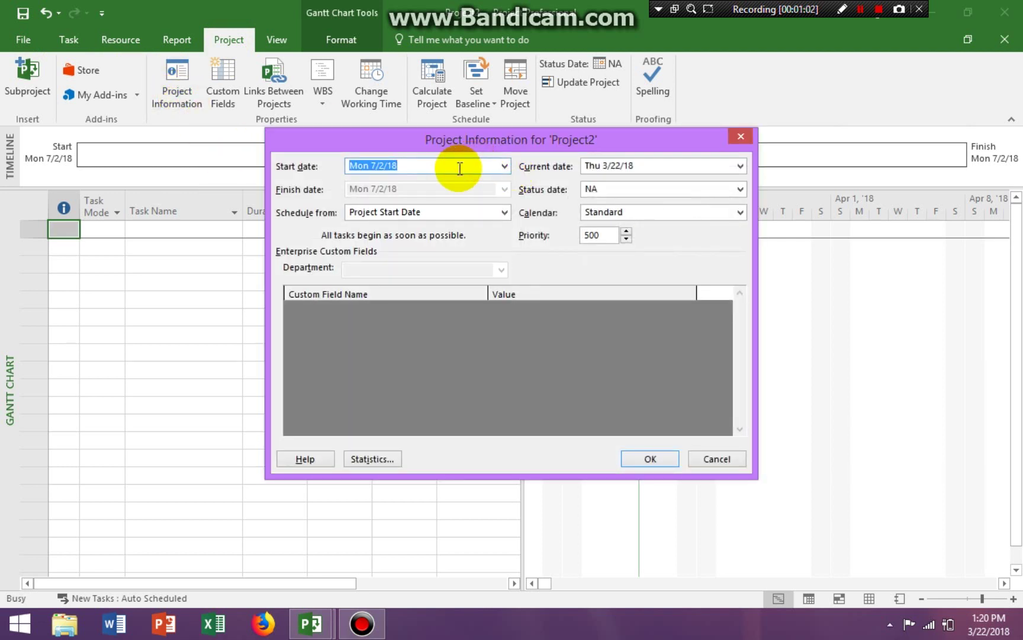
left_click(460, 167)
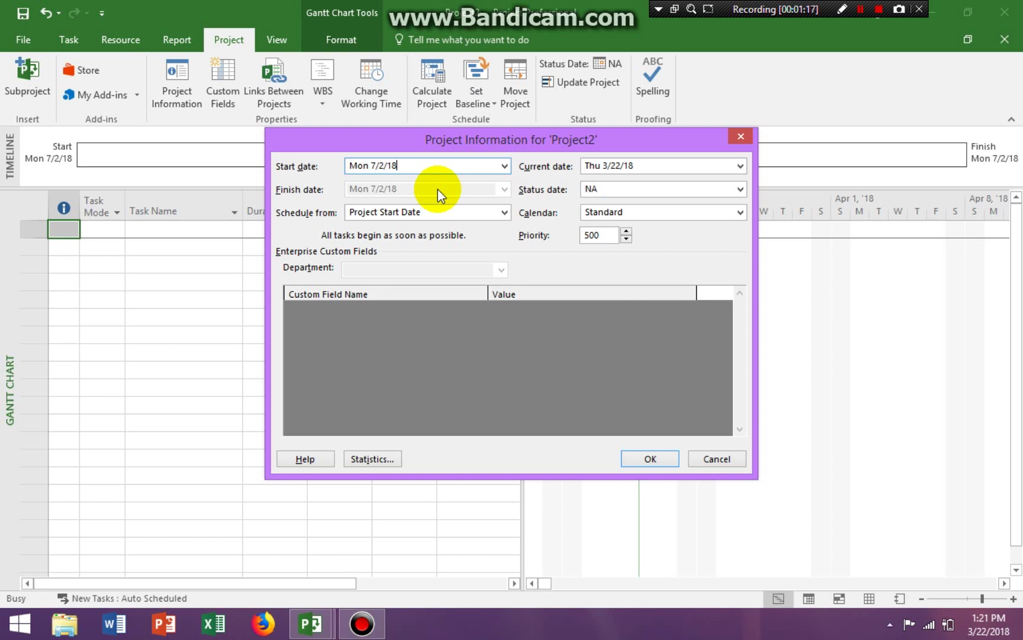
left_click(651, 457)
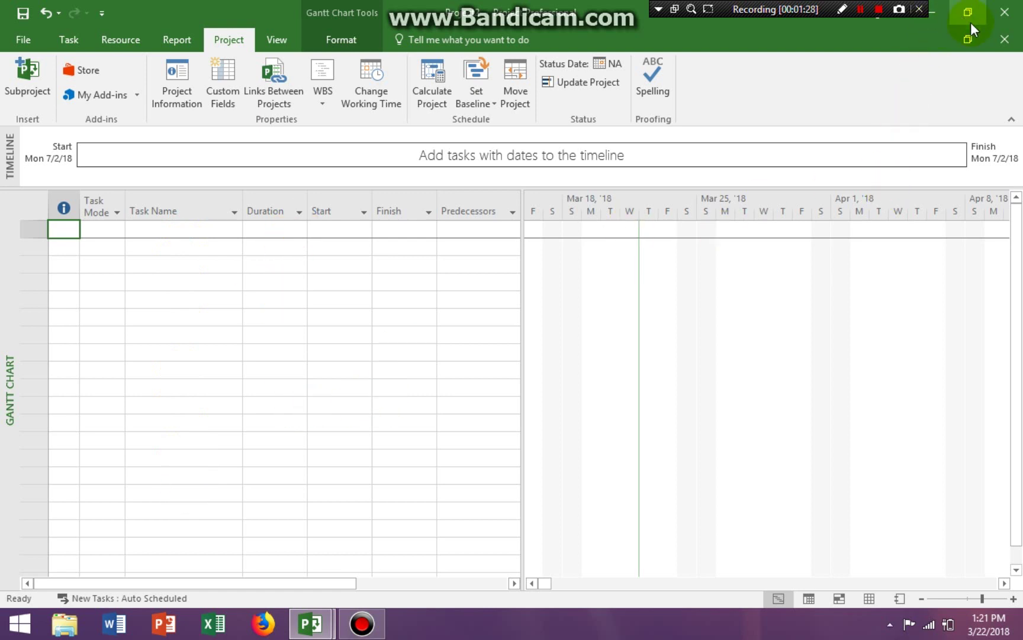
left_click(1003, 18)
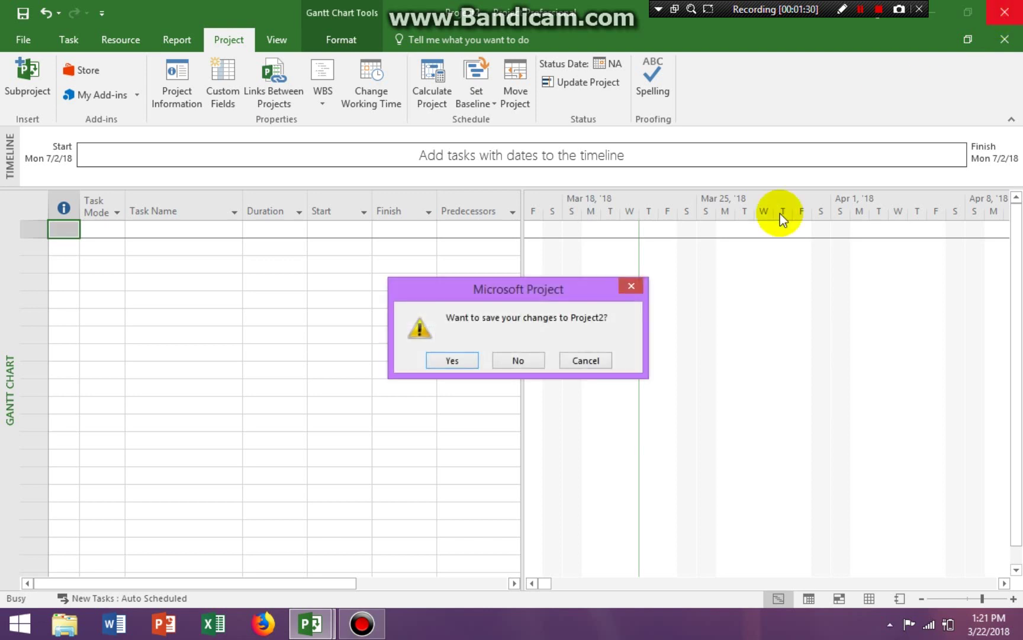
left_click(509, 359)
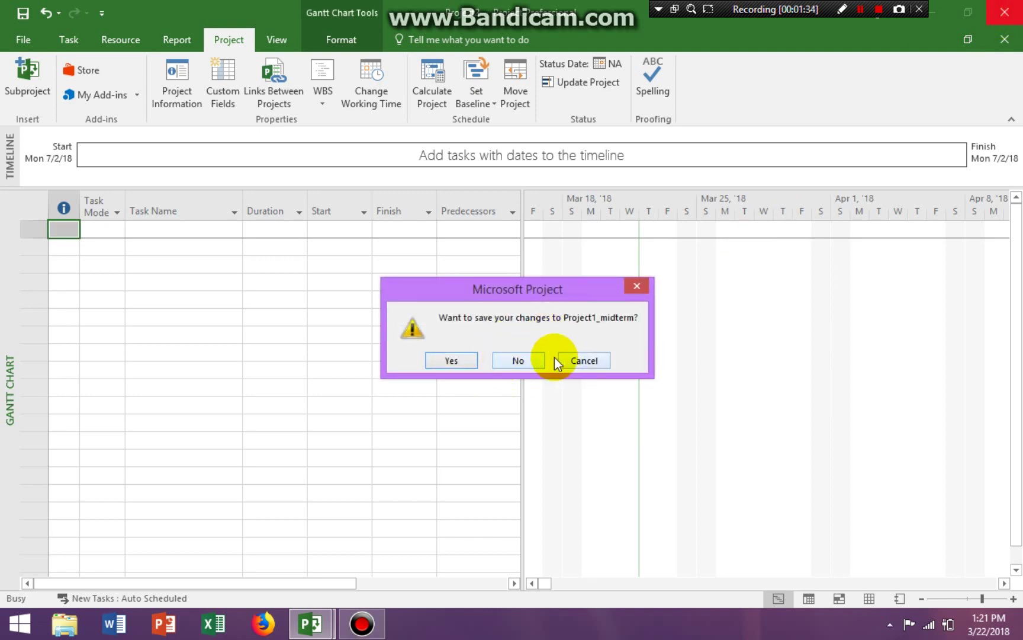
left_click(584, 360)
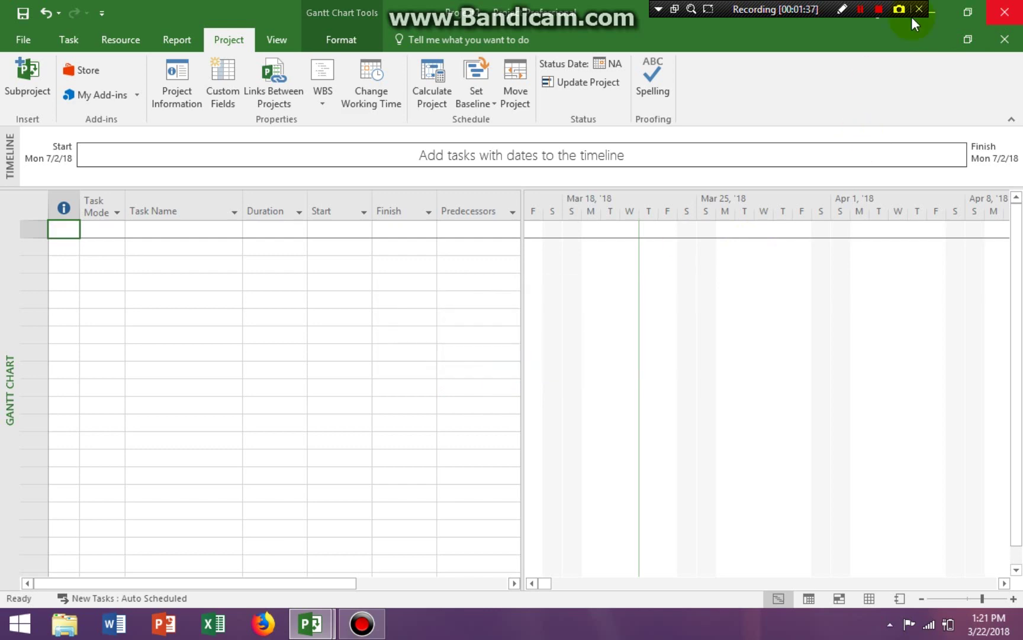
Step: Minimize the blank project and switch to the open Project1_midterm project
left_click(934, 14)
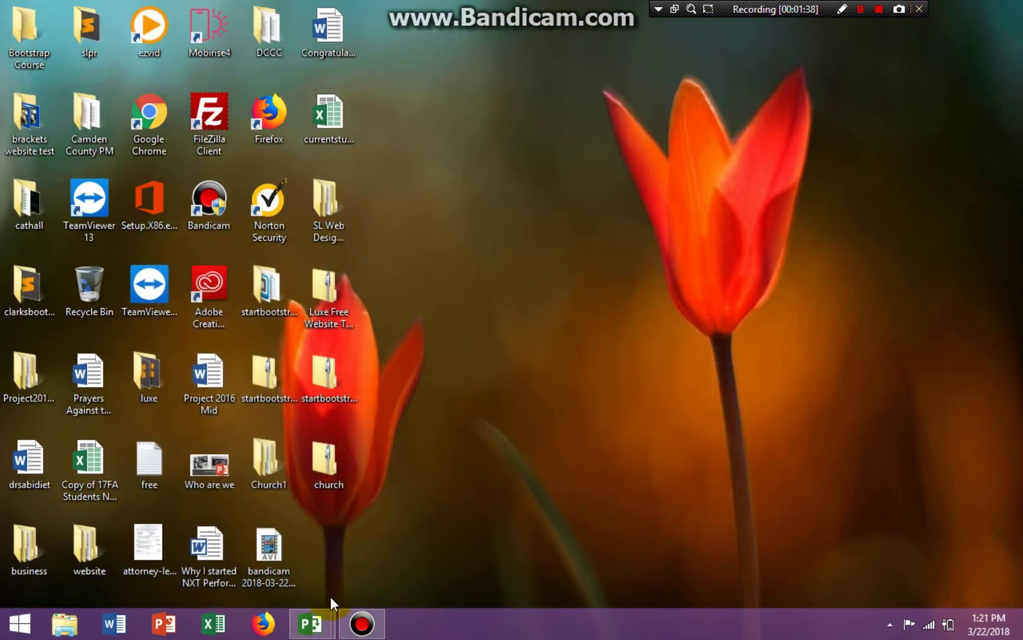
mouse_move(313, 623)
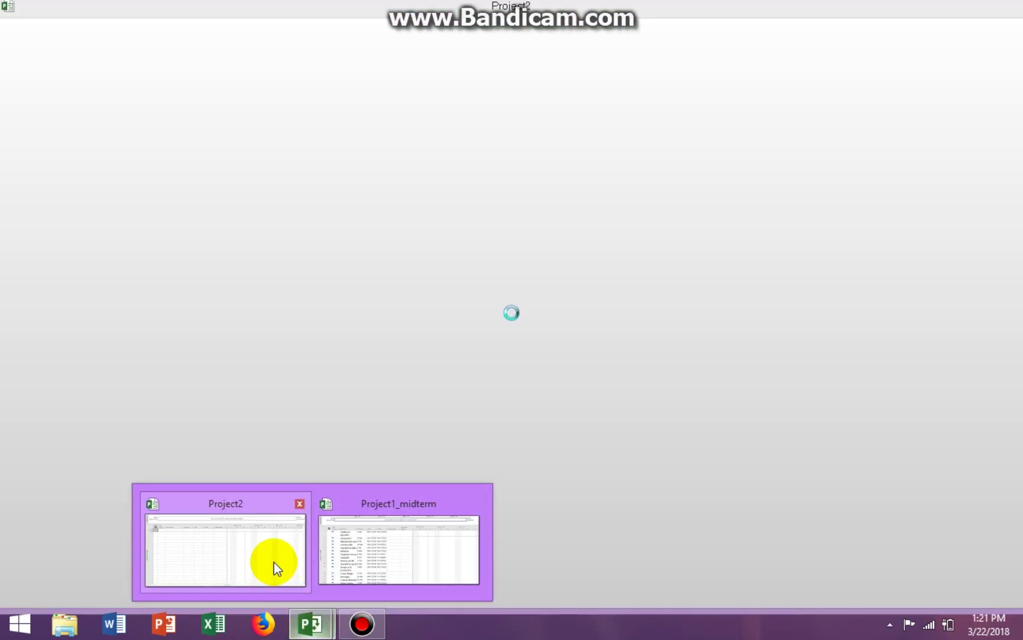
left_click(355, 554)
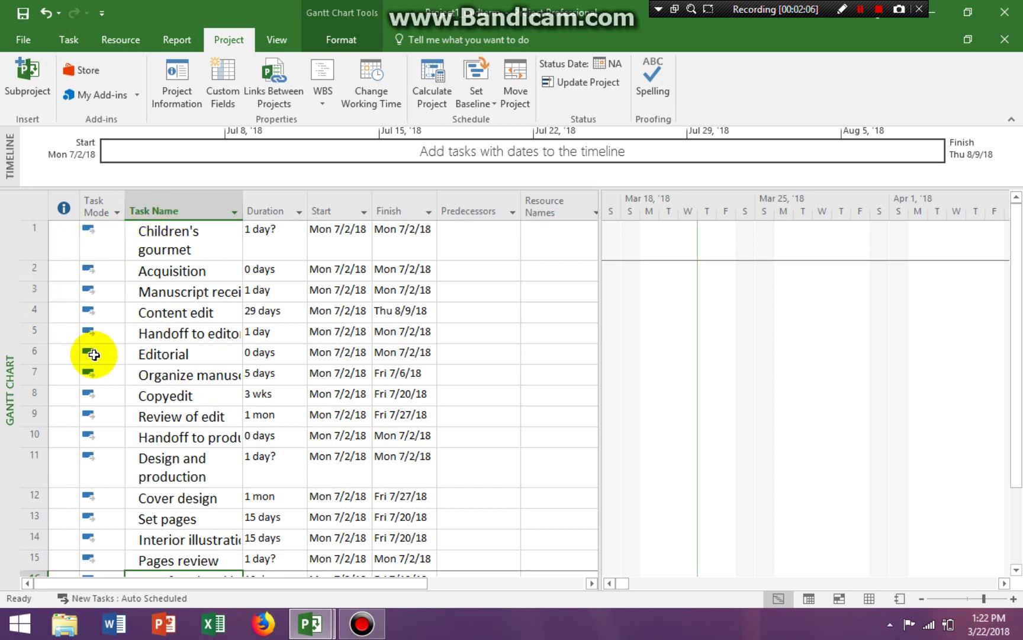
Step: Indent tasks 2 to 5, Acquisition through the editorial handoff, under Children's gourmet and link them in sequence
left_click(186, 389)
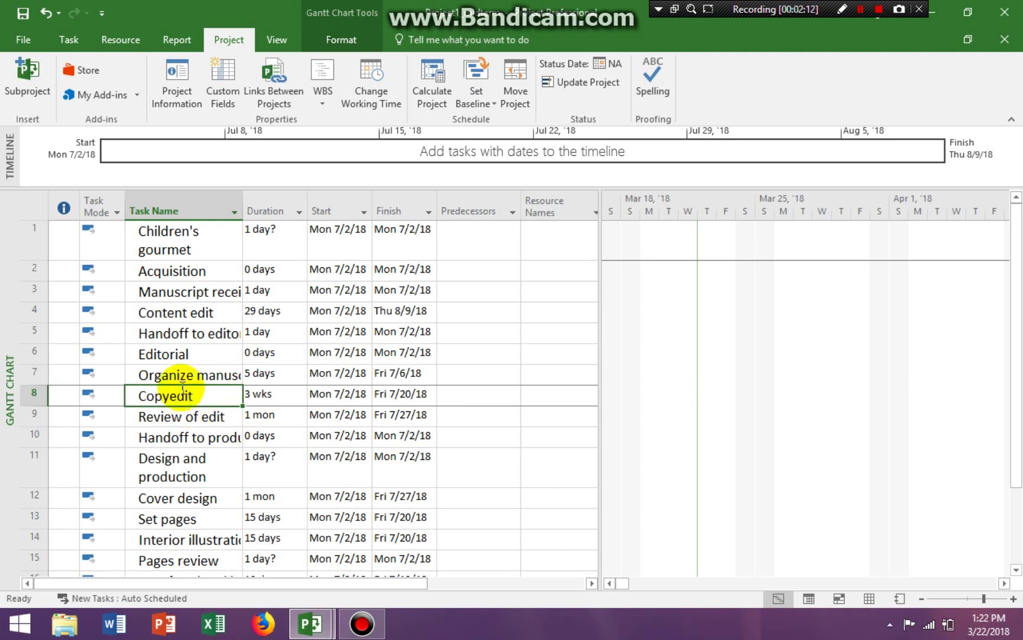
left_click(187, 332)
left_click_drag(188, 332, 174, 271)
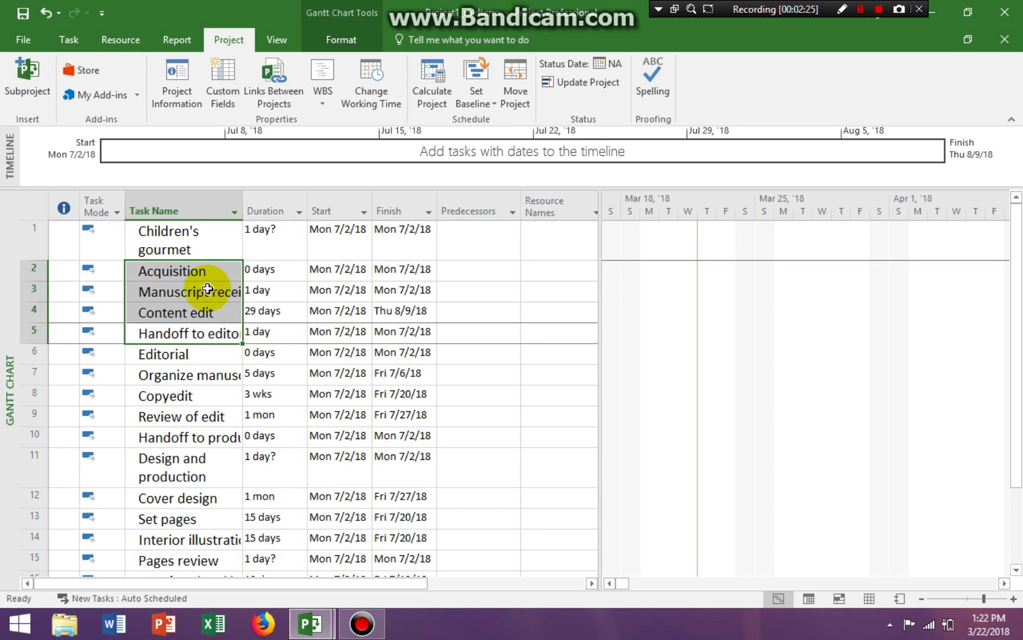
left_click(195, 333)
left_click_drag(194, 330, 187, 266)
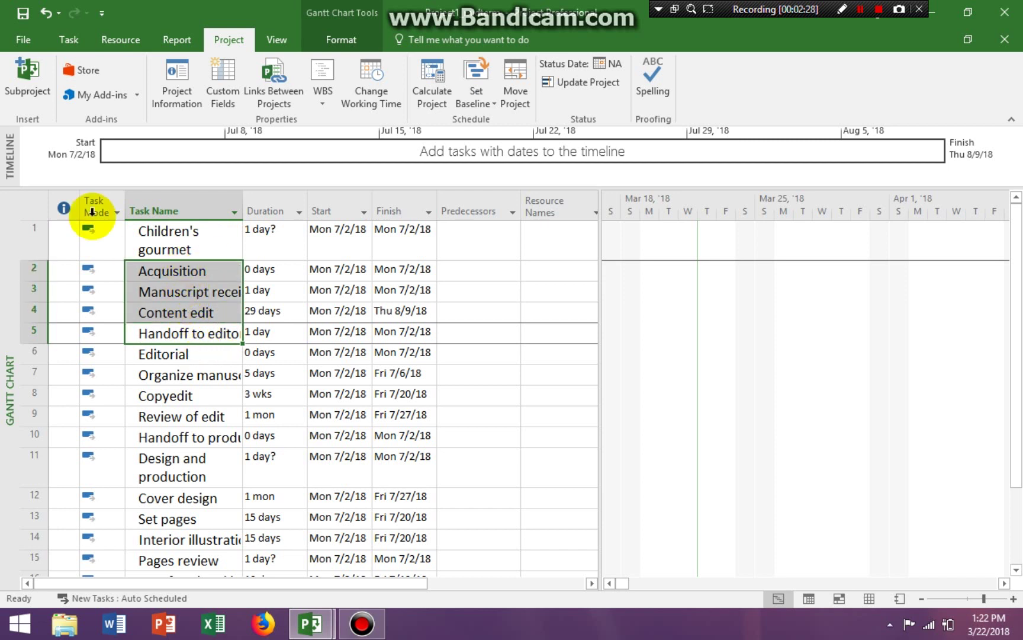
left_click(67, 37)
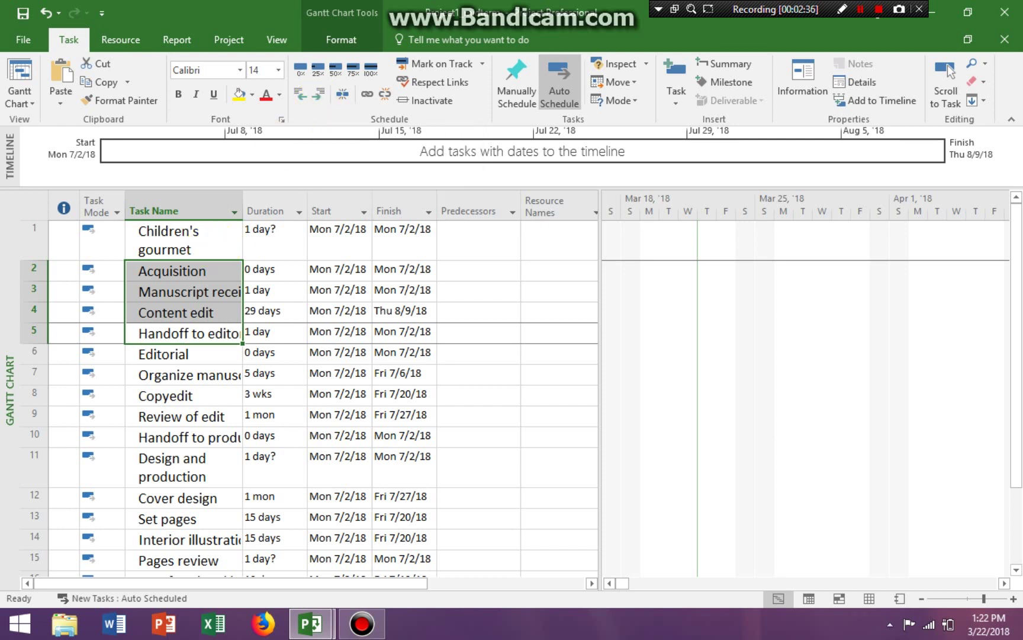
left_click(318, 95)
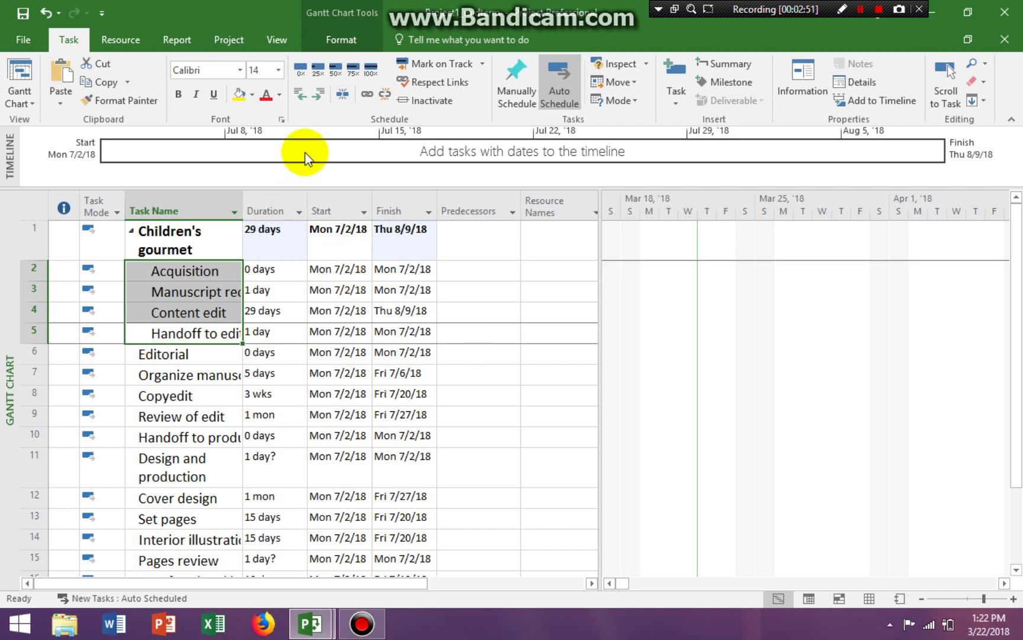
left_click(366, 95)
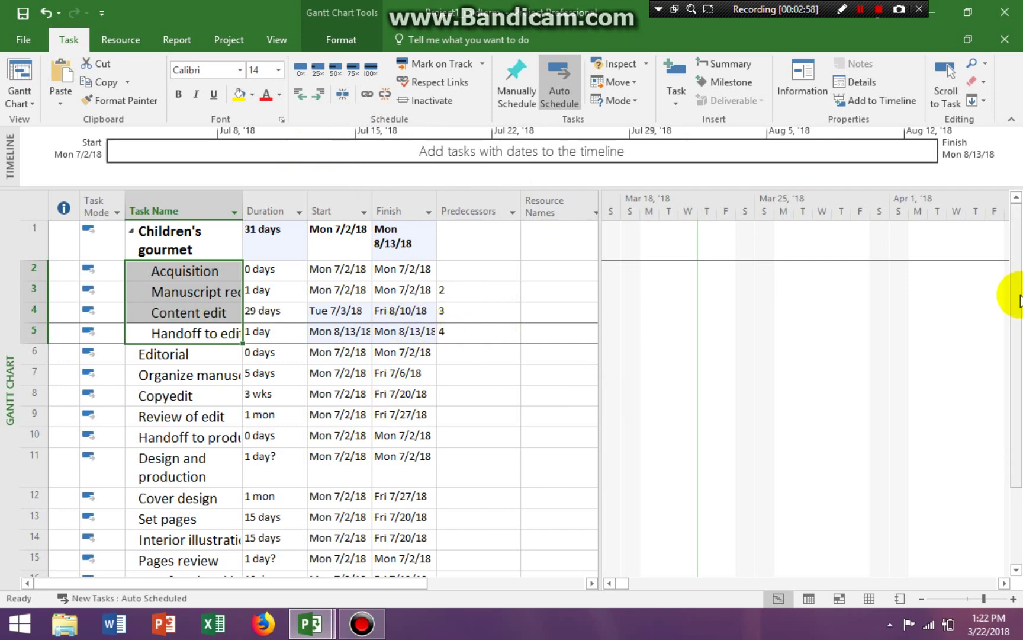
left_click_drag(1020, 300, 1011, 356)
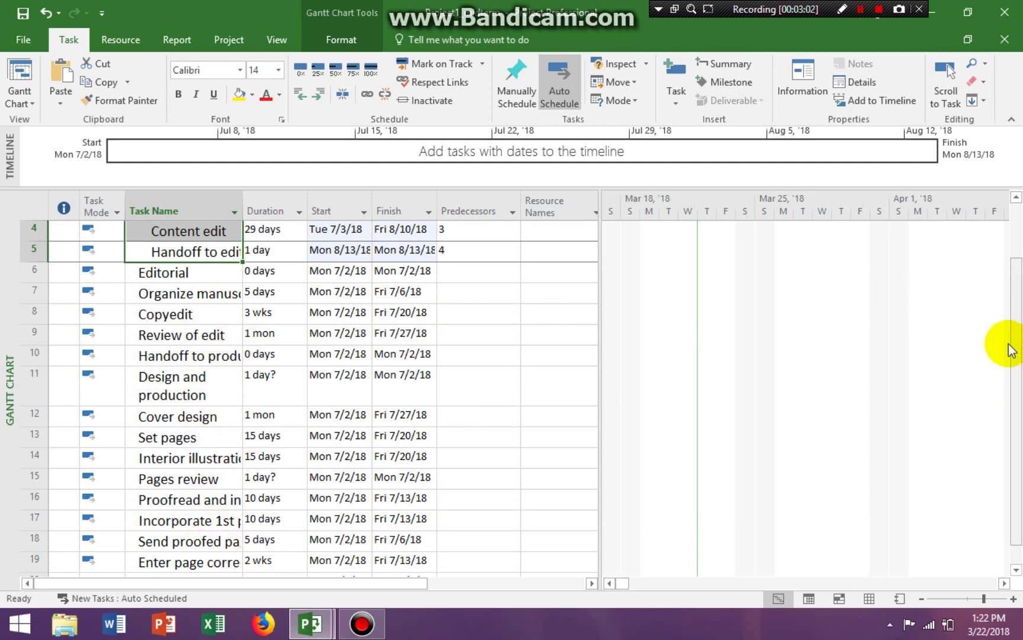
left_click_drag(1017, 347, 1003, 253)
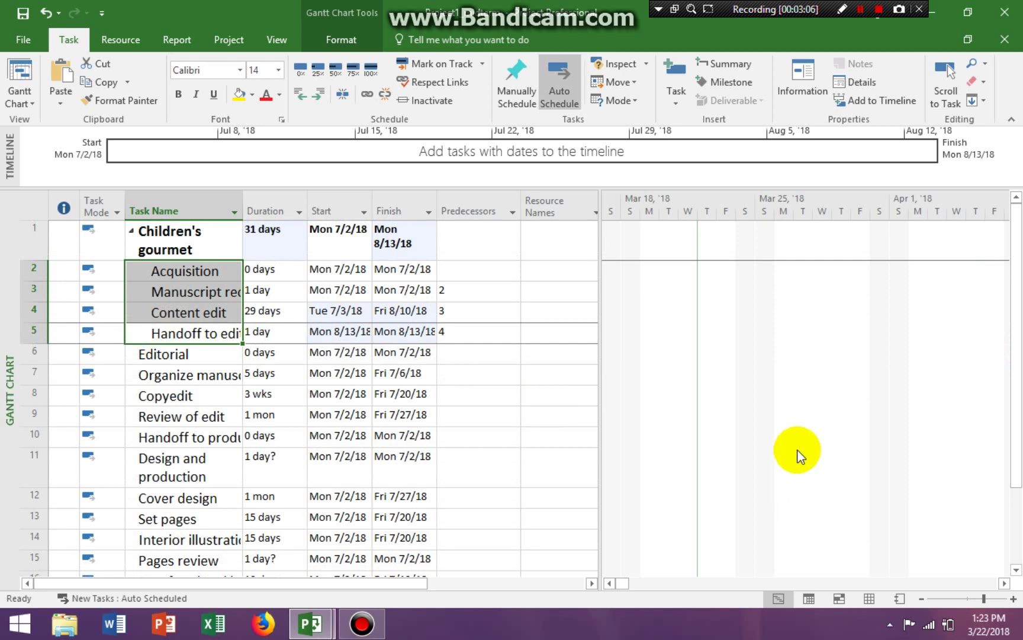
left_click(805, 432)
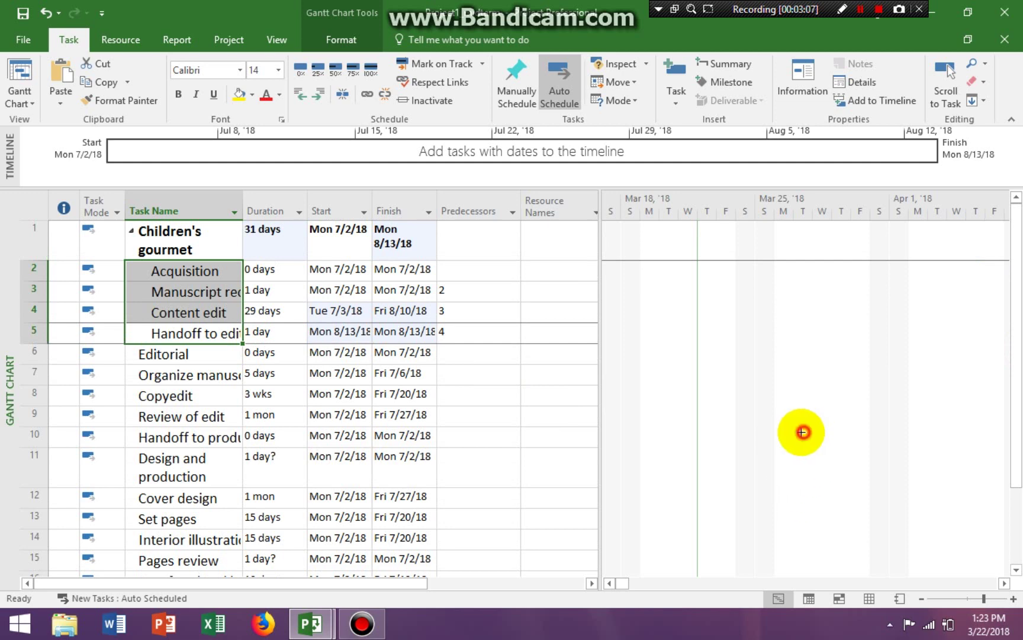
left_click(862, 17)
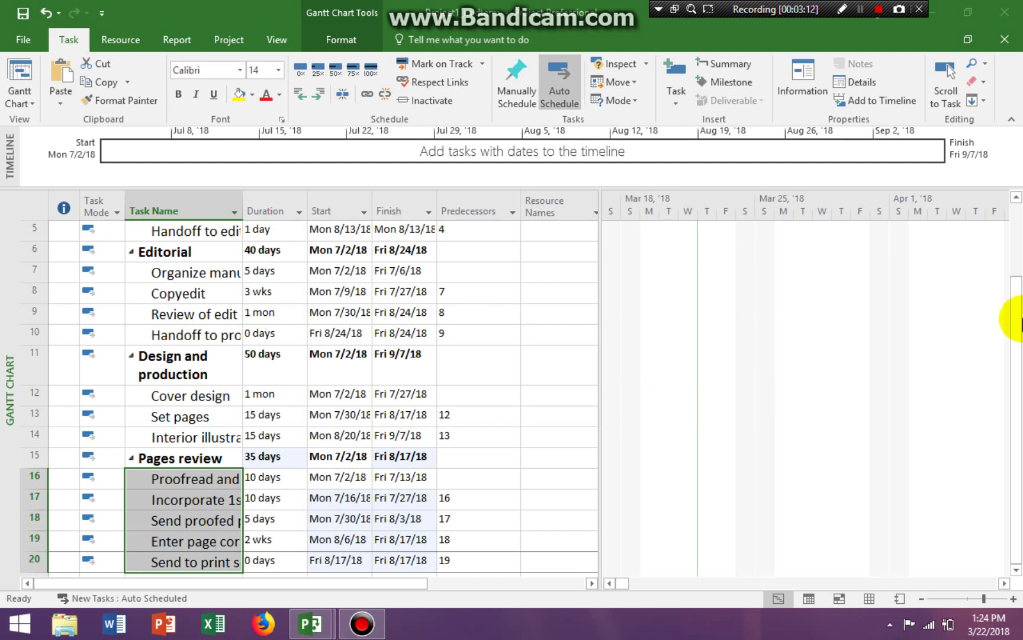
Step: Examine the subtask outline and predecessor links of the whole task list, down to the Pages review group
left_click_drag(1014, 341, 1007, 203)
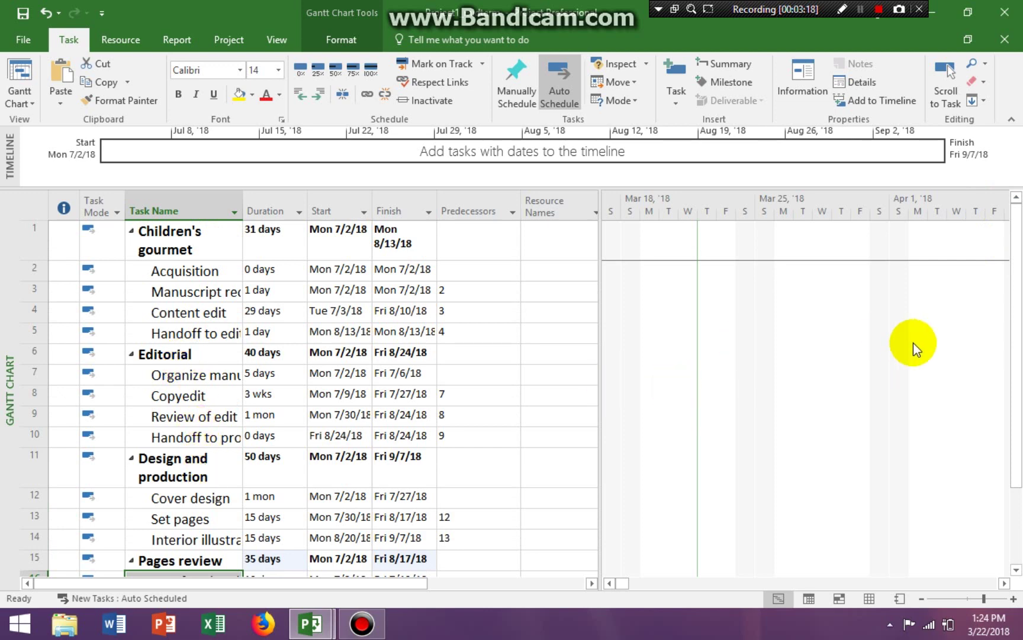
left_click_drag(1014, 343, 1018, 569)
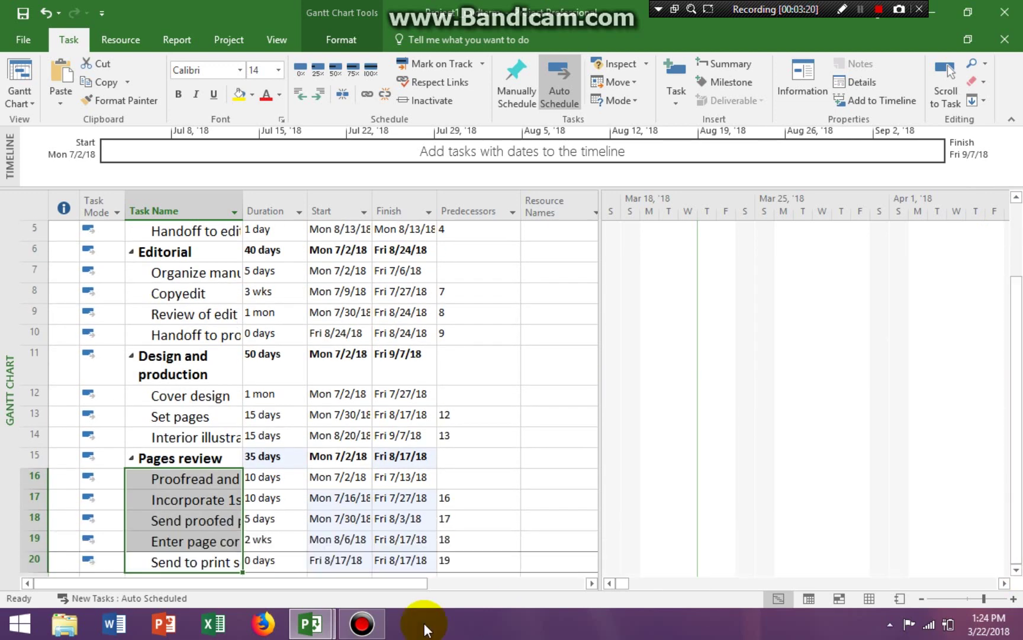
left_click(176, 458)
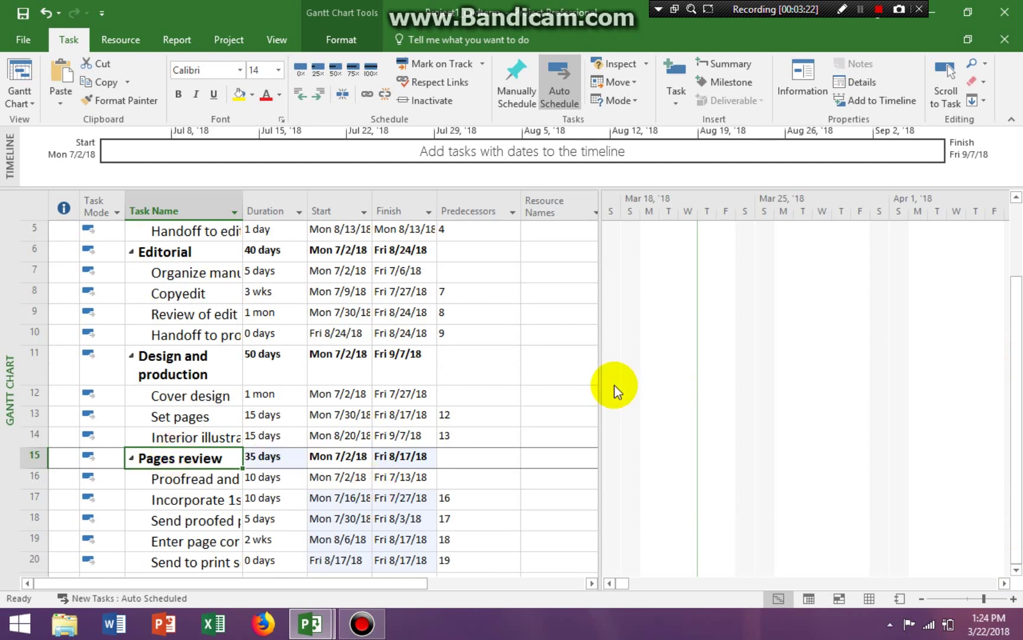
left_click_drag(1019, 350, 1003, 201)
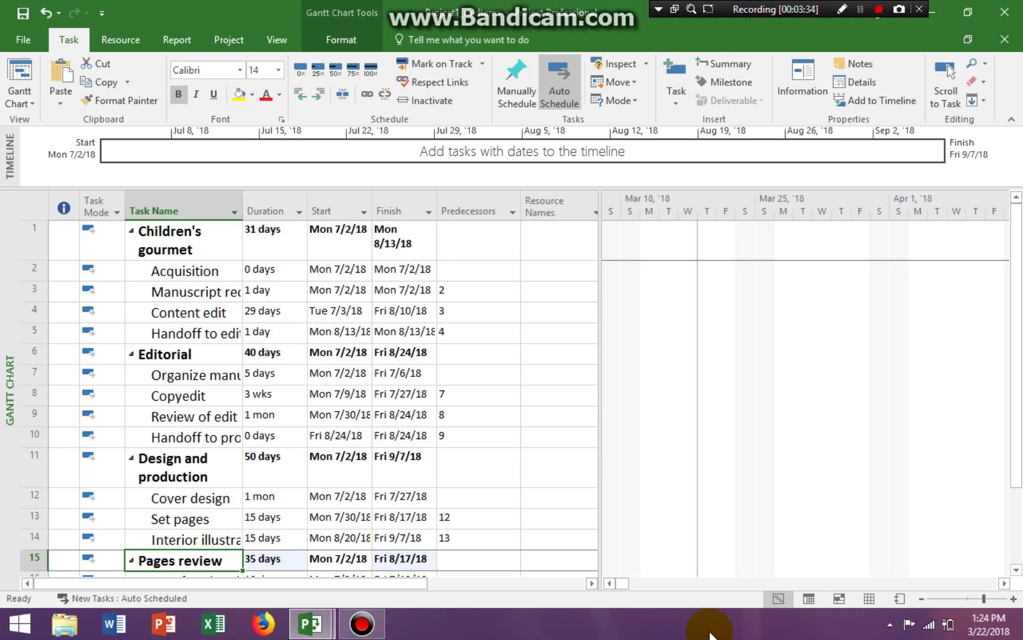
Step: Review the resource sheet, checking the resource types of the third resource, Travel and Copy Editors, and the Copy Editors' maximum units
left_click(869, 597)
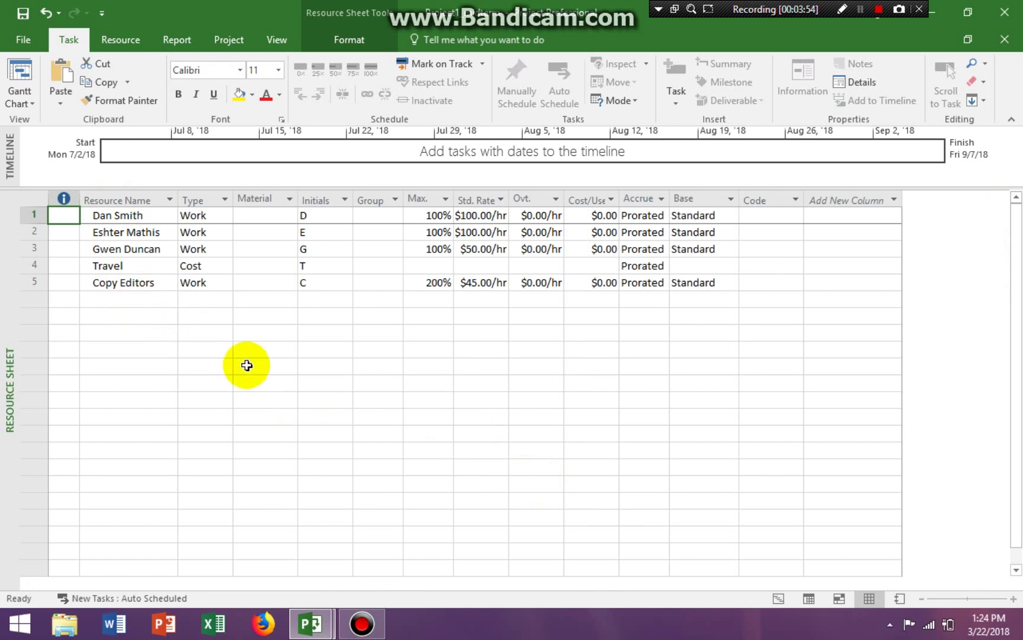
left_click(214, 249)
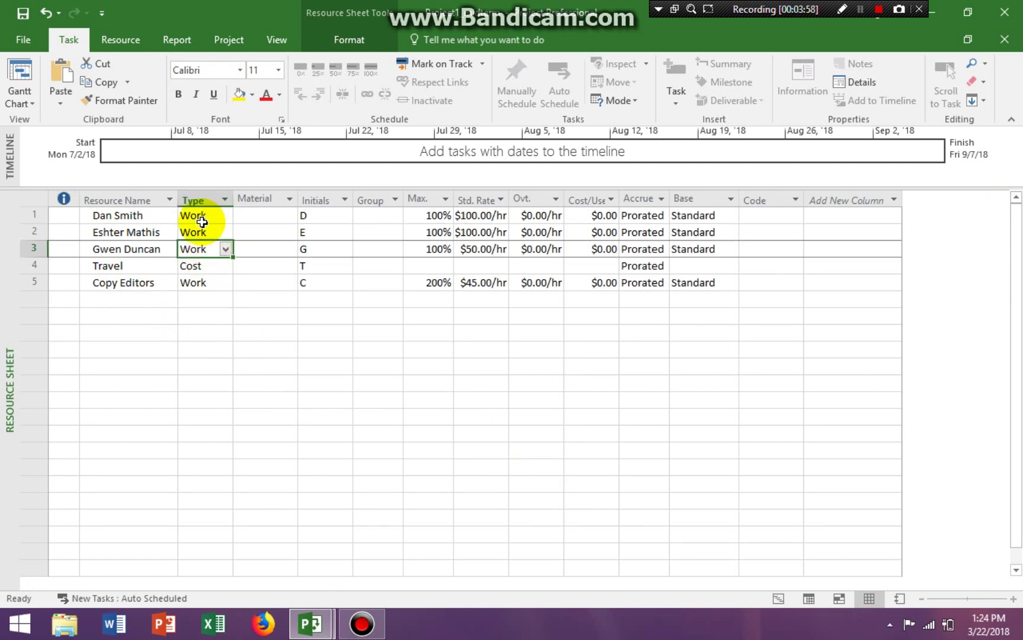
left_click(206, 266)
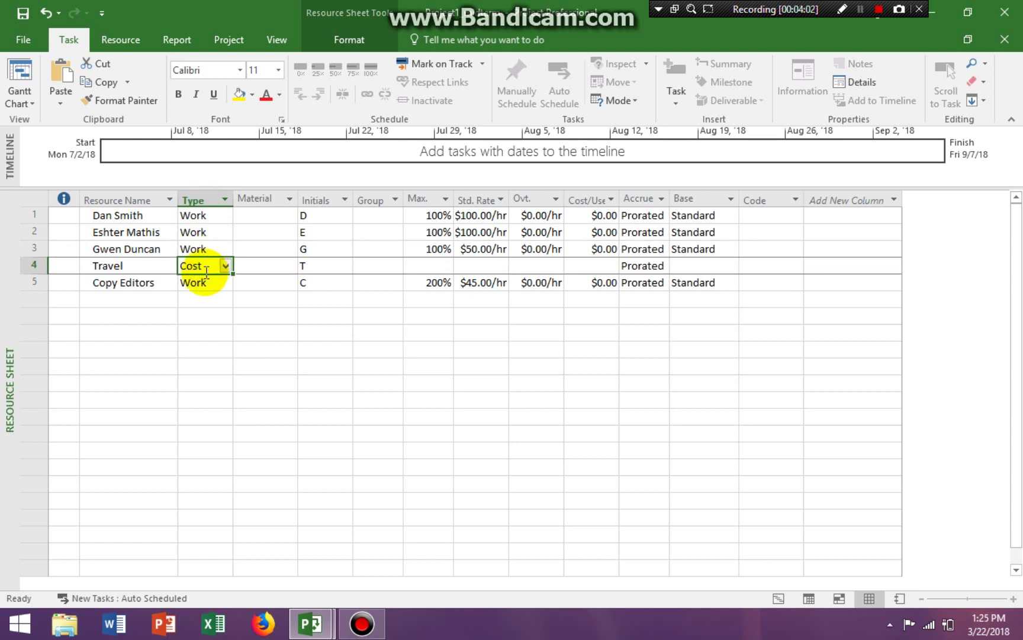
left_click(129, 282)
left_click(194, 281)
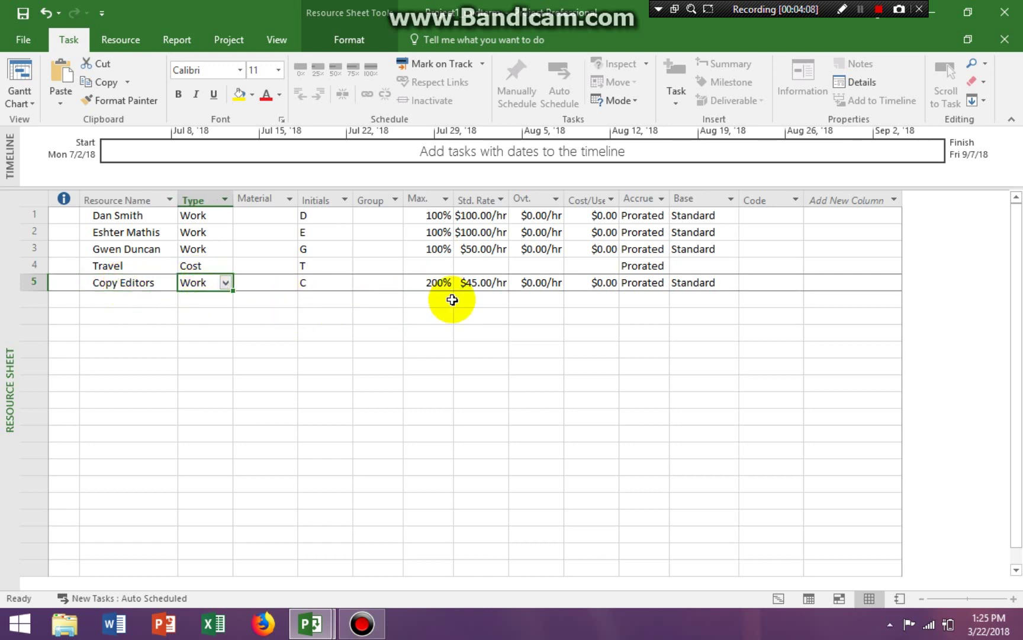
left_click(438, 282)
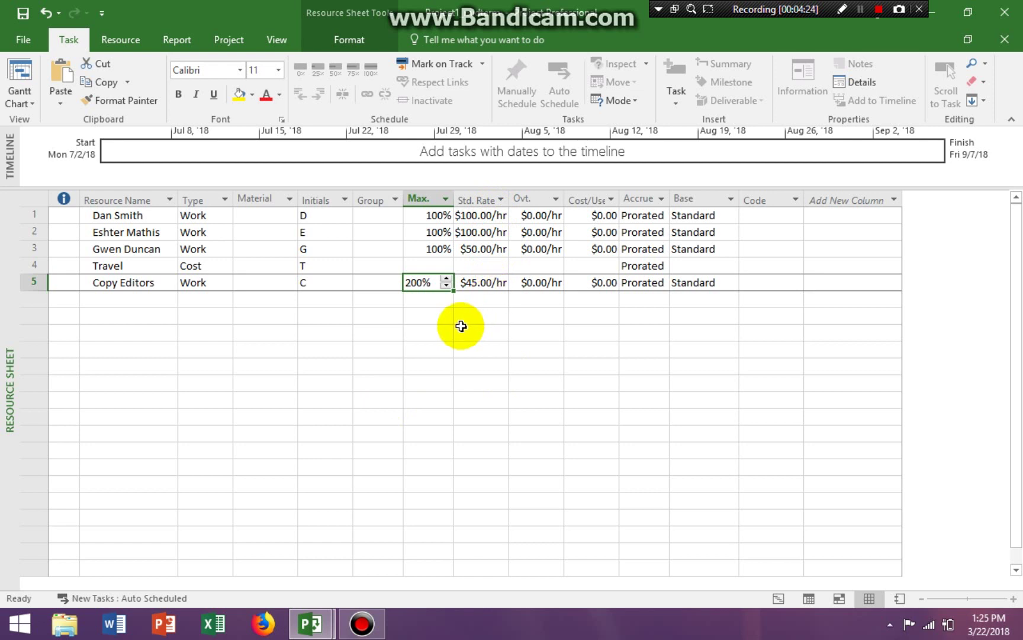
Step: Return to the Gantt Chart and assign the first person on the resource sheet to the Manuscript received task
left_click(778, 598)
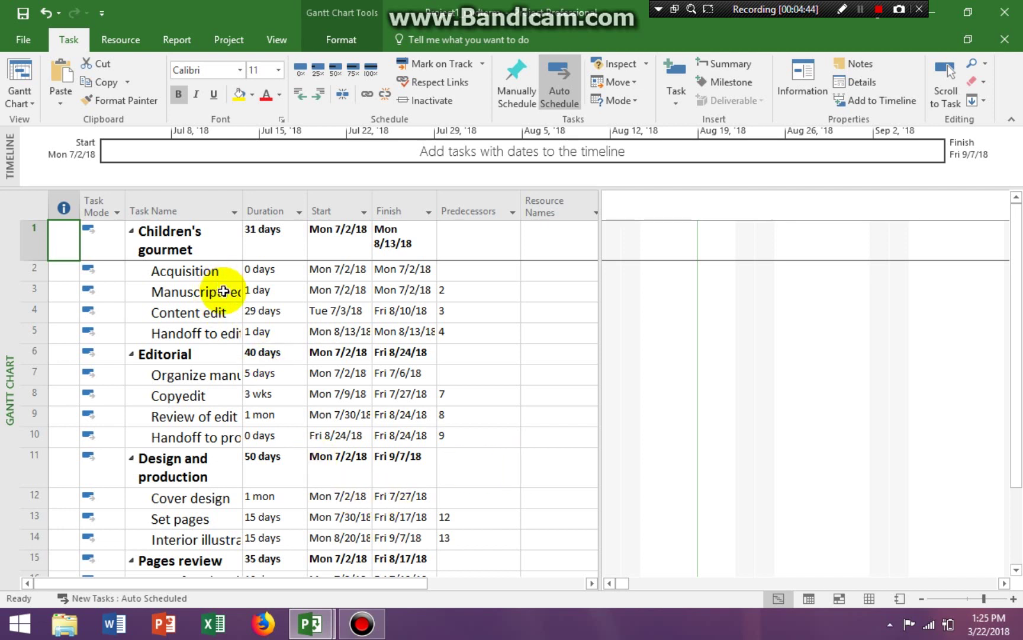
left_click(175, 292)
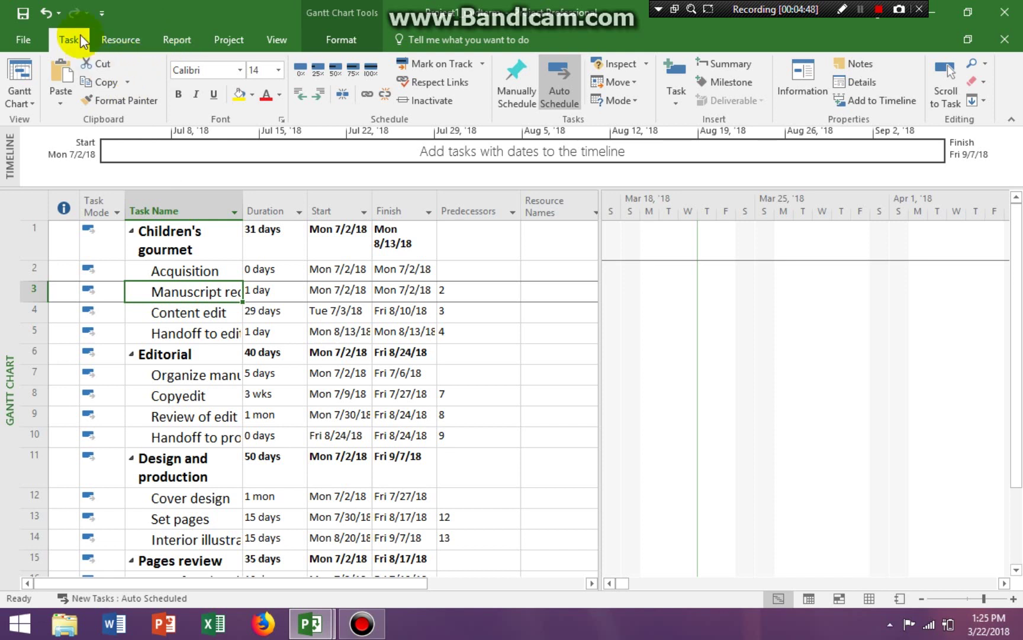
left_click(125, 40)
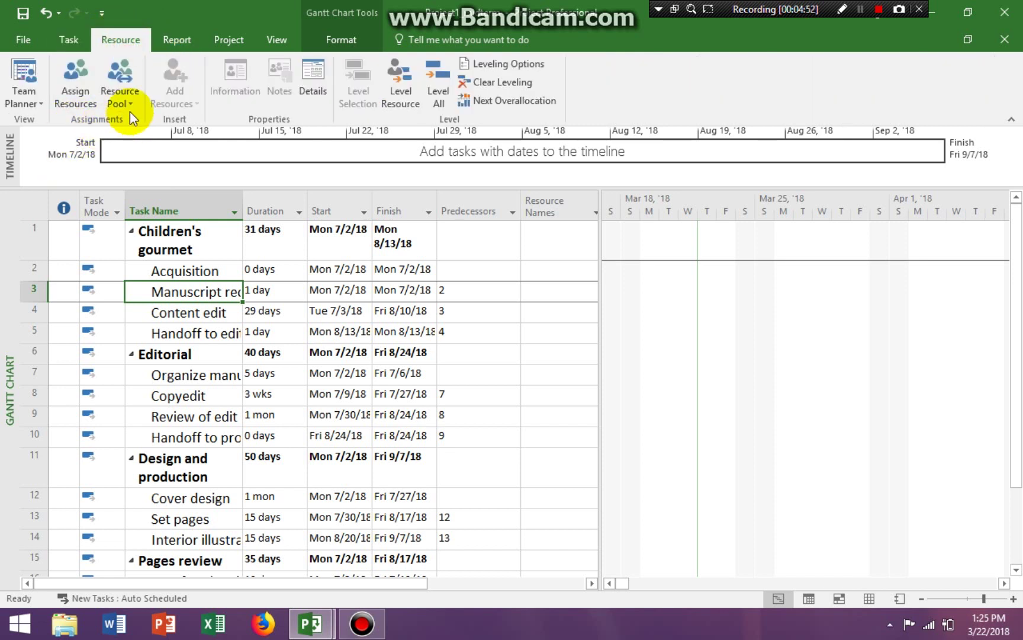
left_click(77, 87)
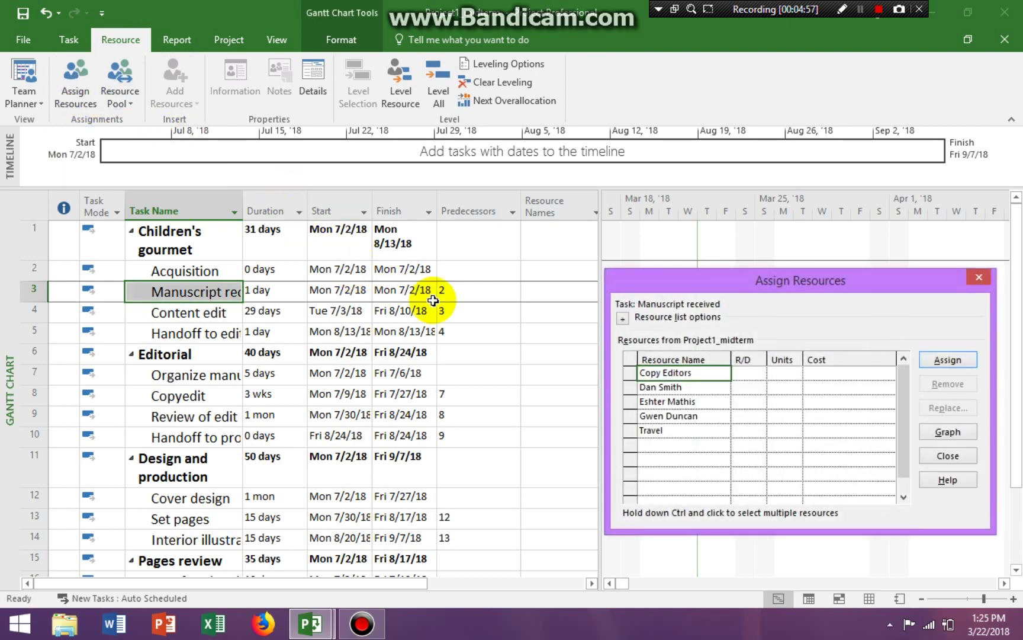
left_click(661, 388)
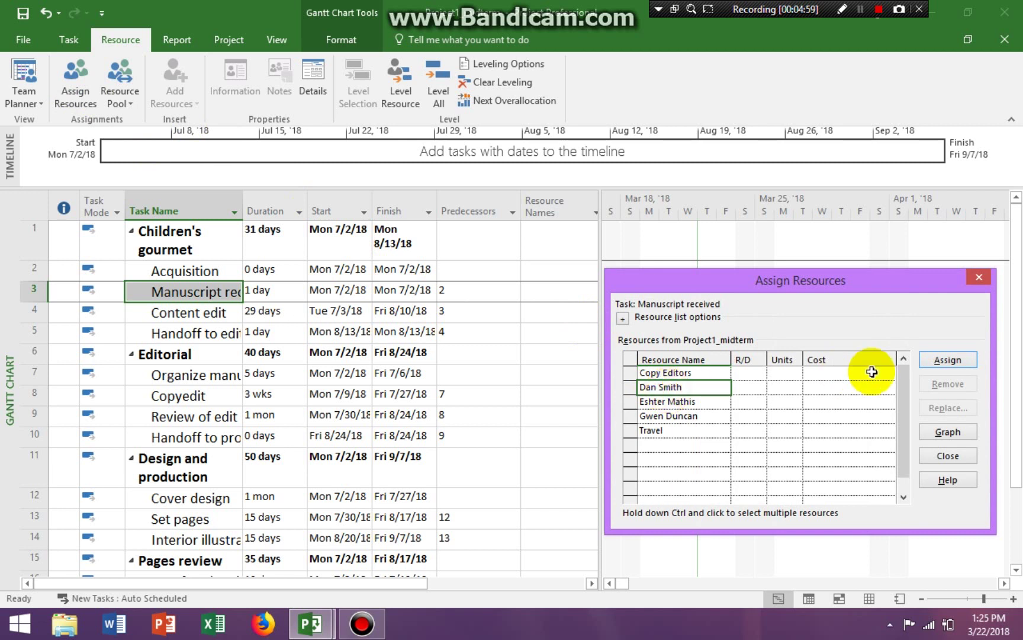
left_click(946, 363)
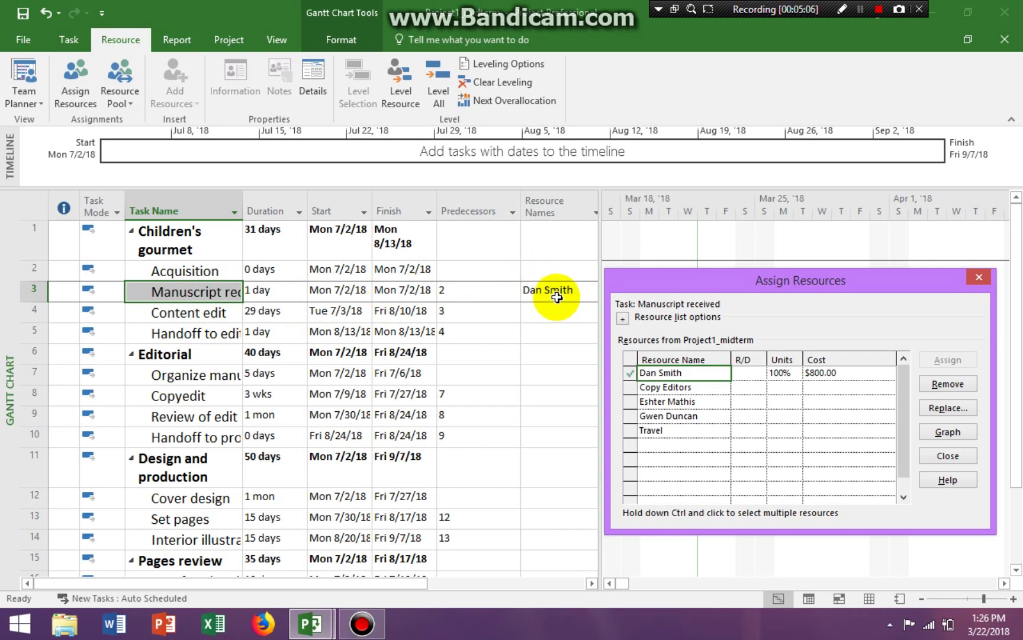
mouse_move(730, 290)
left_mouse_down()
mouse_move(756, 403)
mouse_move(717, 308)
mouse_move(712, 280)
mouse_move(726, 266)
left_mouse_up()
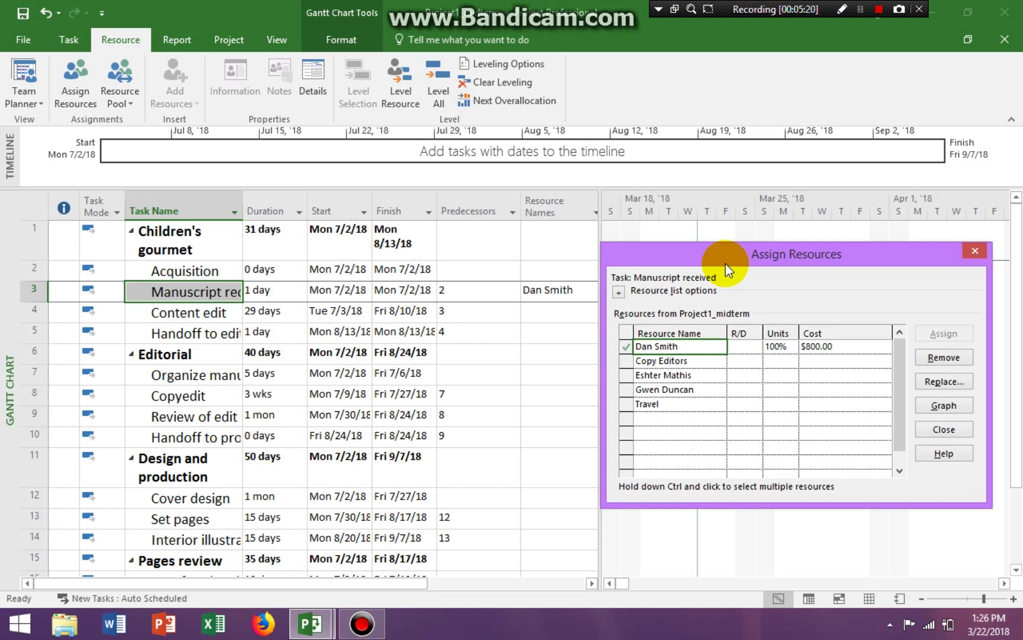
left_click_drag(725, 264, 727, 255)
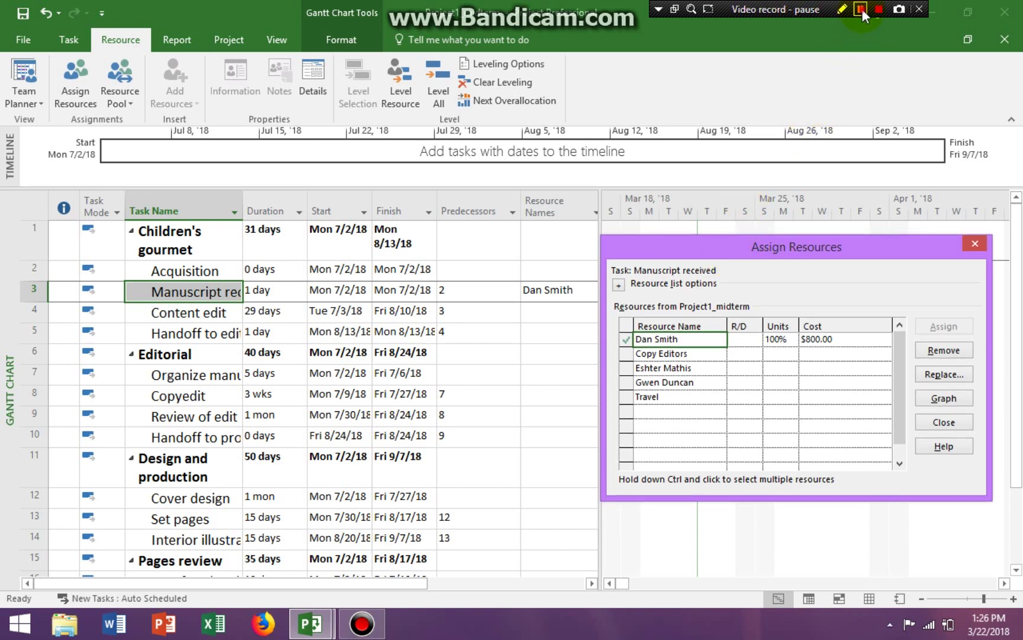
left_click(862, 8)
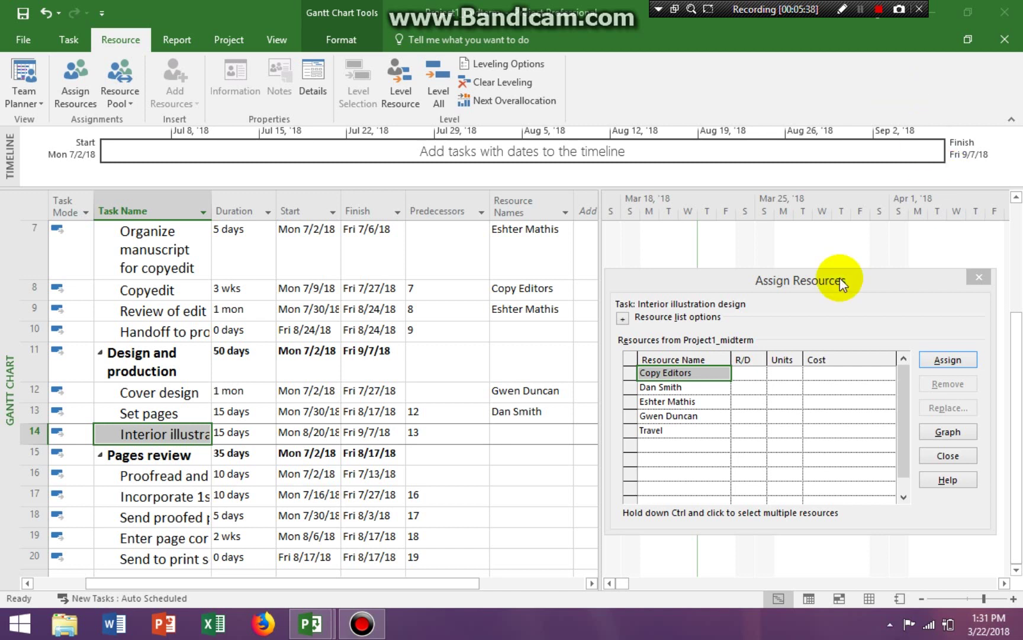
Step: Assign the first and second people on the resource sheet together to the Interior illustration design task and close the assignment dialog
left_click(675, 400)
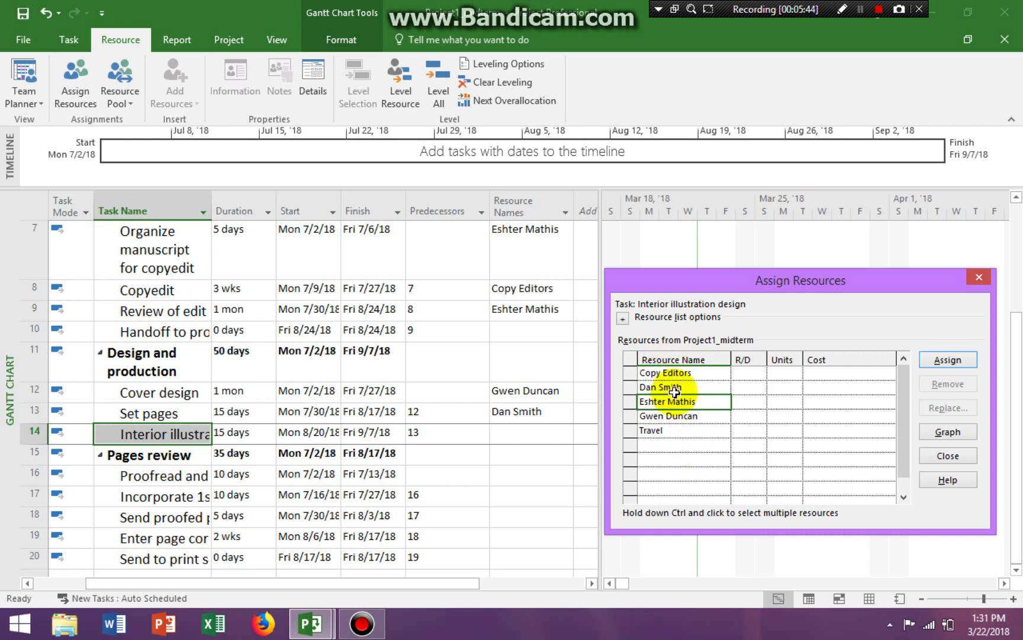
left_click(674, 389, "ctrl")
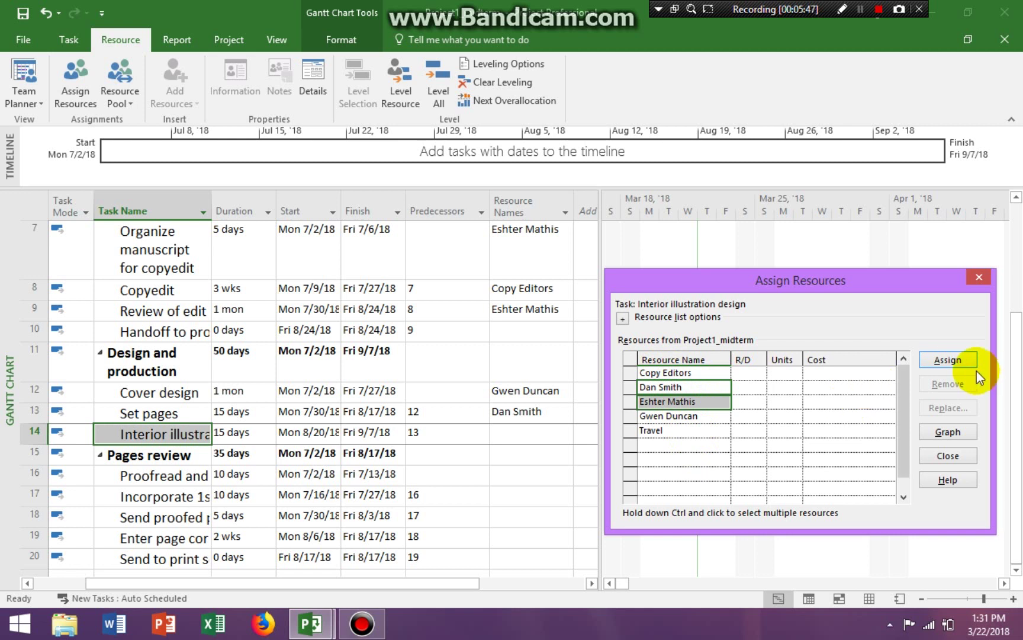
left_click(963, 359)
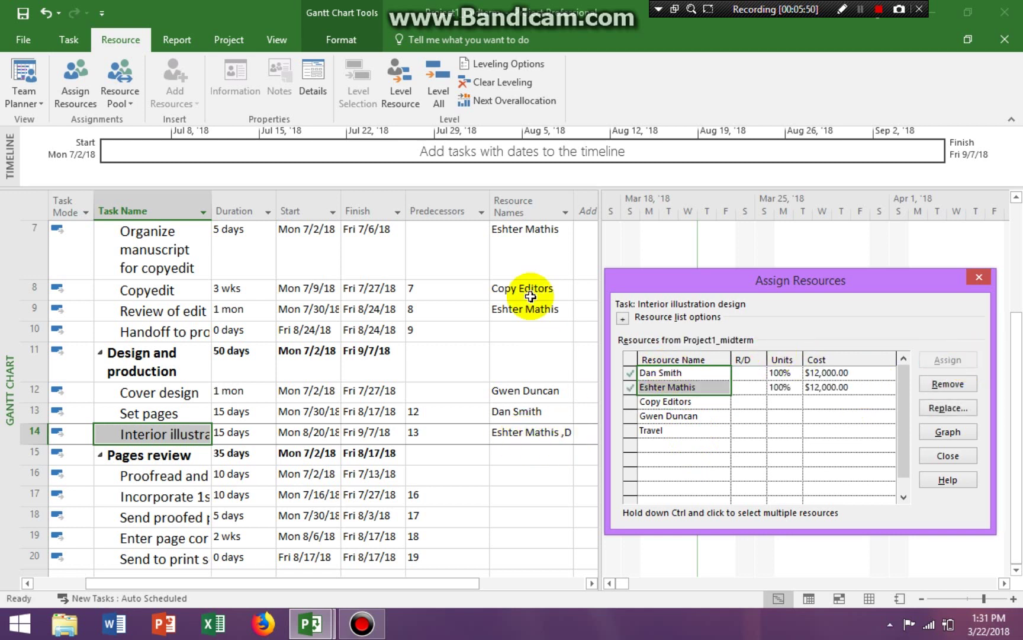
left_click(571, 202)
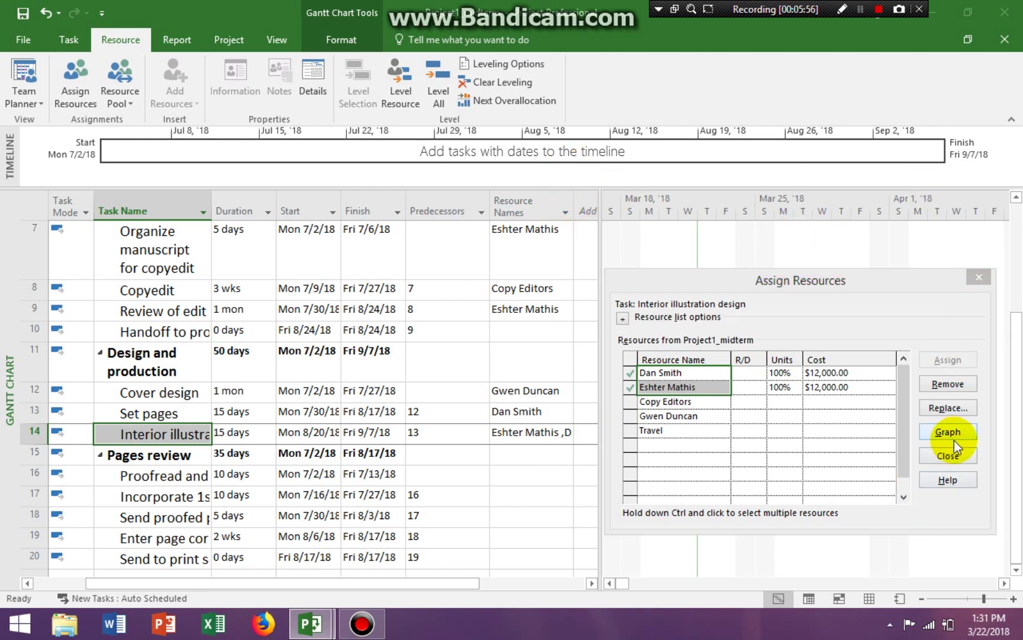
left_click(948, 455)
Step: Widen the task table area and the Resource Names column so that multiple assigned names fit
left_click_drag(599, 212, 694, 199)
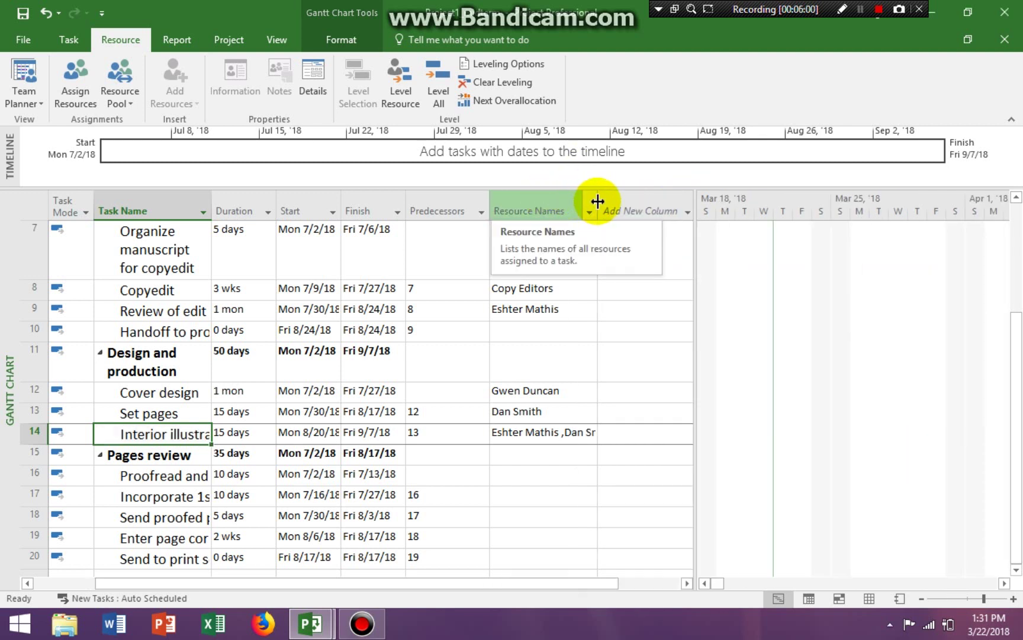
left_click_drag(594, 201, 671, 201)
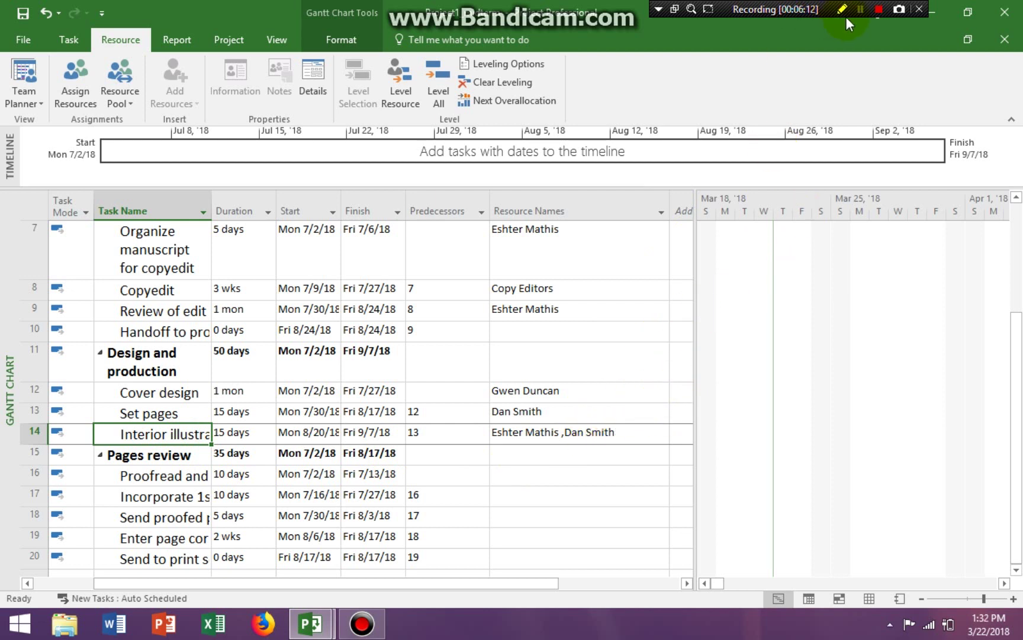
left_click(859, 9)
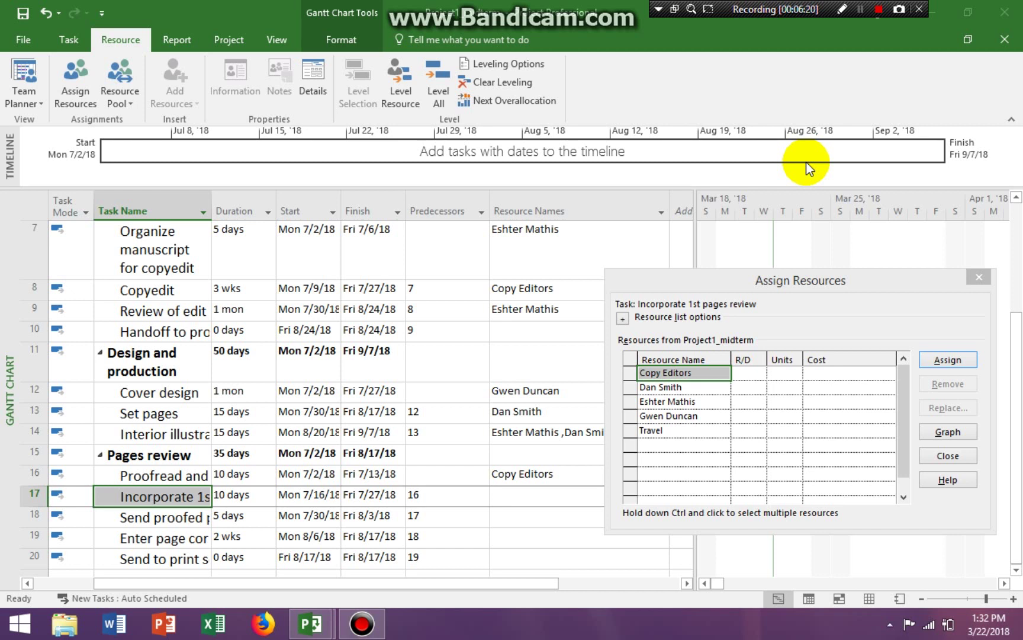
Step: Assign the second and third people on the resource sheet to the Incorporate 1st pages review task, moving the dialog clear of the table
left_click(690, 415)
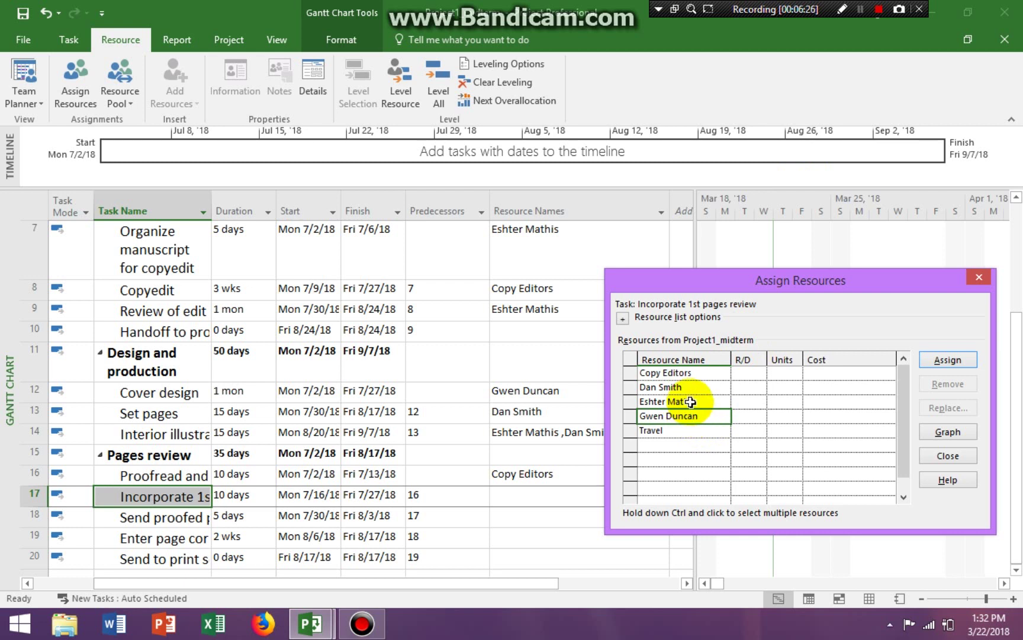
left_click(691, 401, "ctrl")
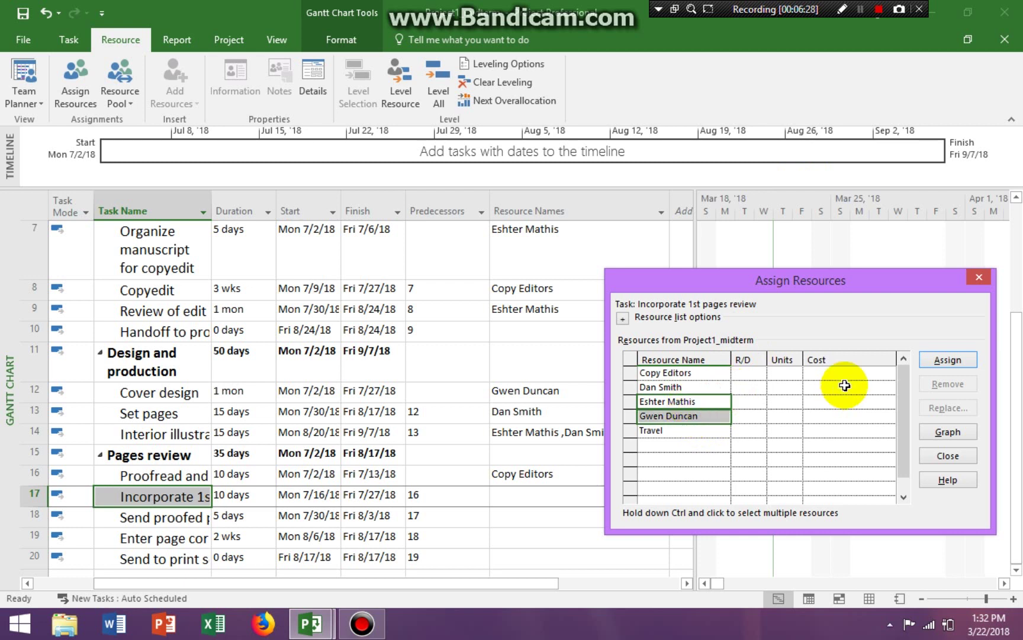
left_click(950, 361)
left_click_drag(853, 284, 943, 142)
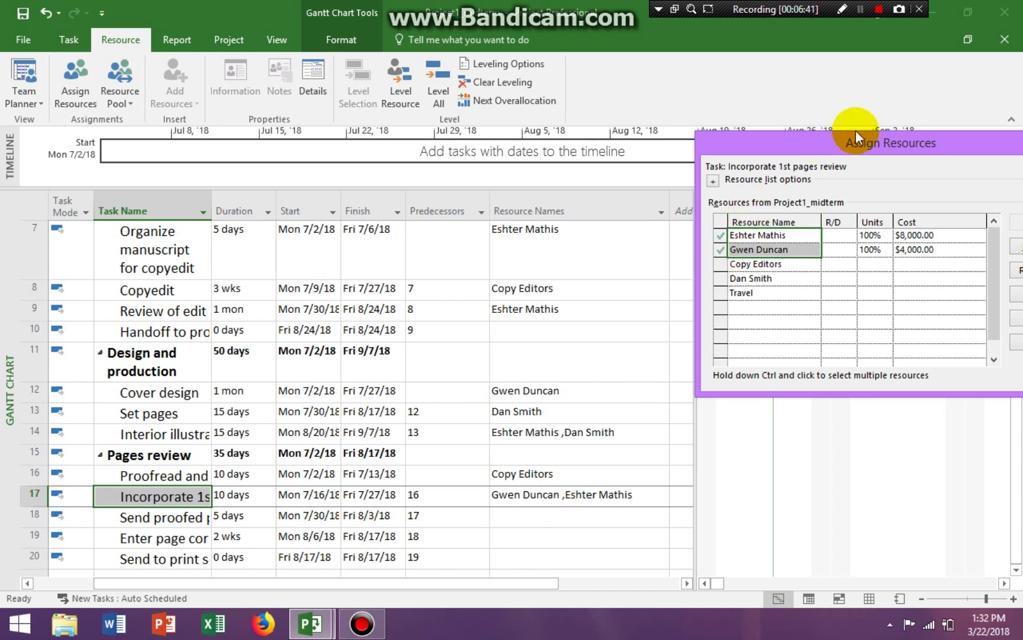
left_click_drag(857, 153, 841, 232)
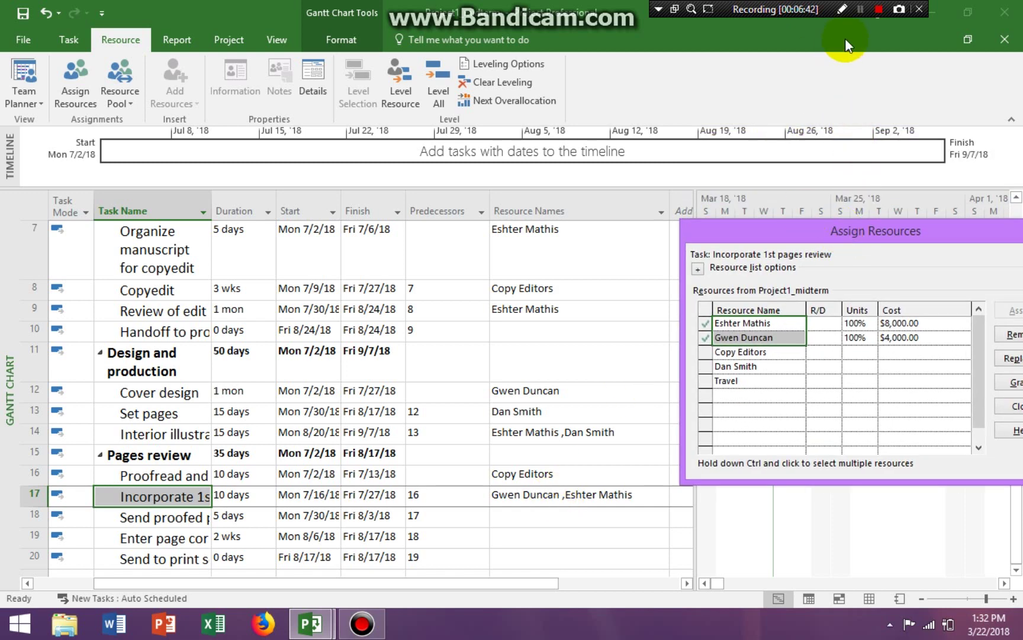
left_click(860, 10)
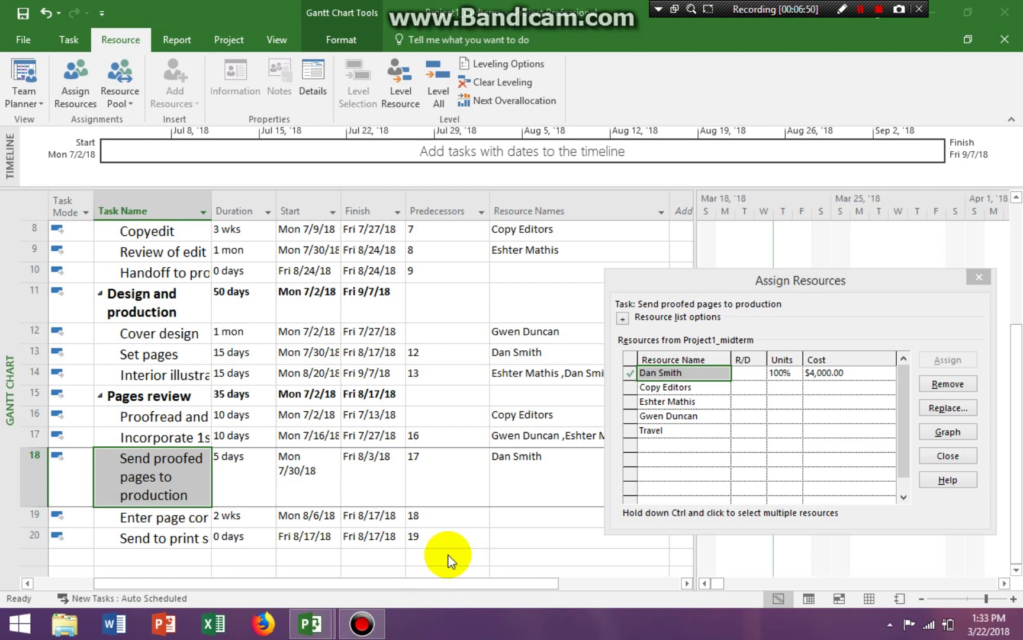
Step: Assign all three named people to task 19, Enter page corrections and index, and close the assignment dialog
left_click(185, 517)
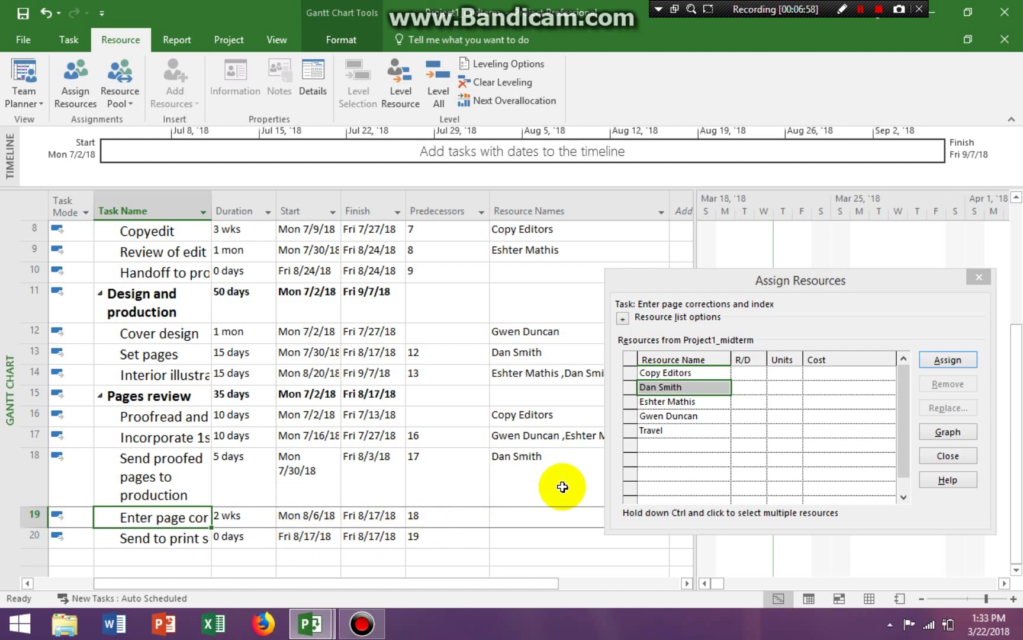
left_click(682, 403, "ctrl")
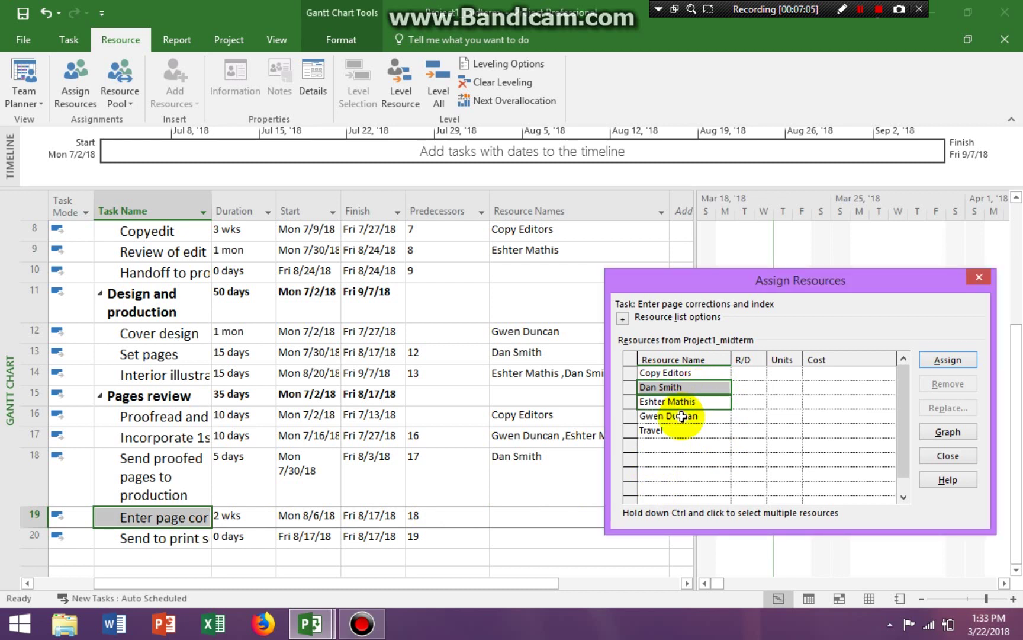
left_click(684, 416, "ctrl")
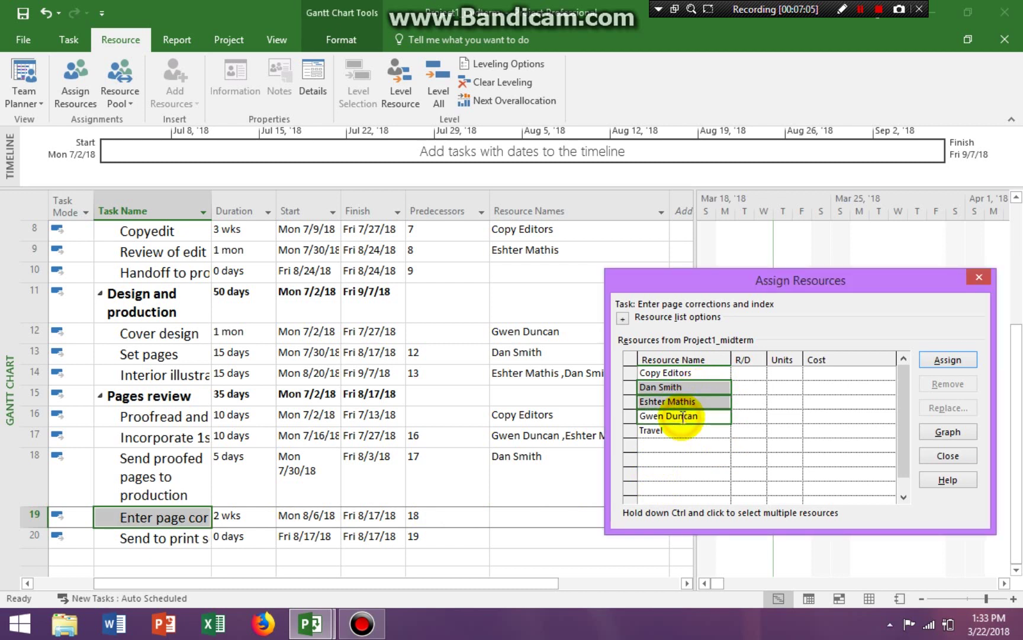
left_click(948, 361)
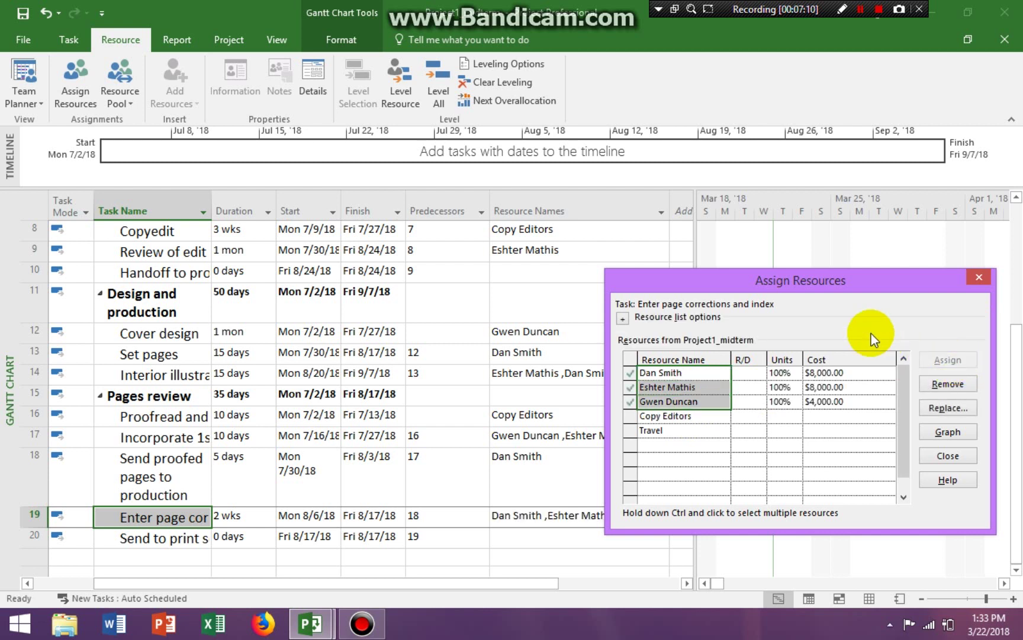
left_click(984, 273)
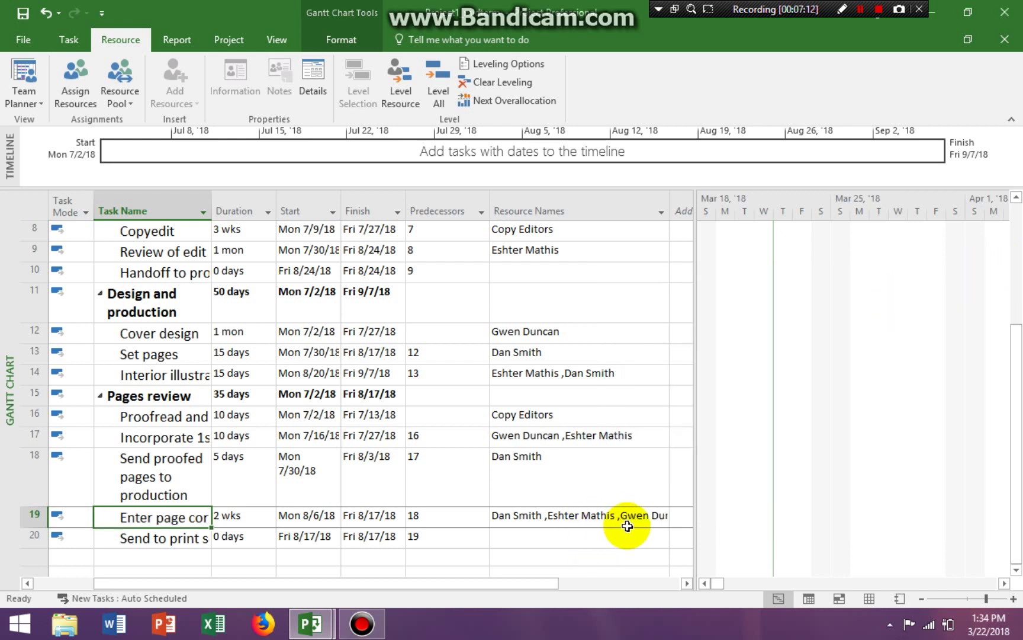